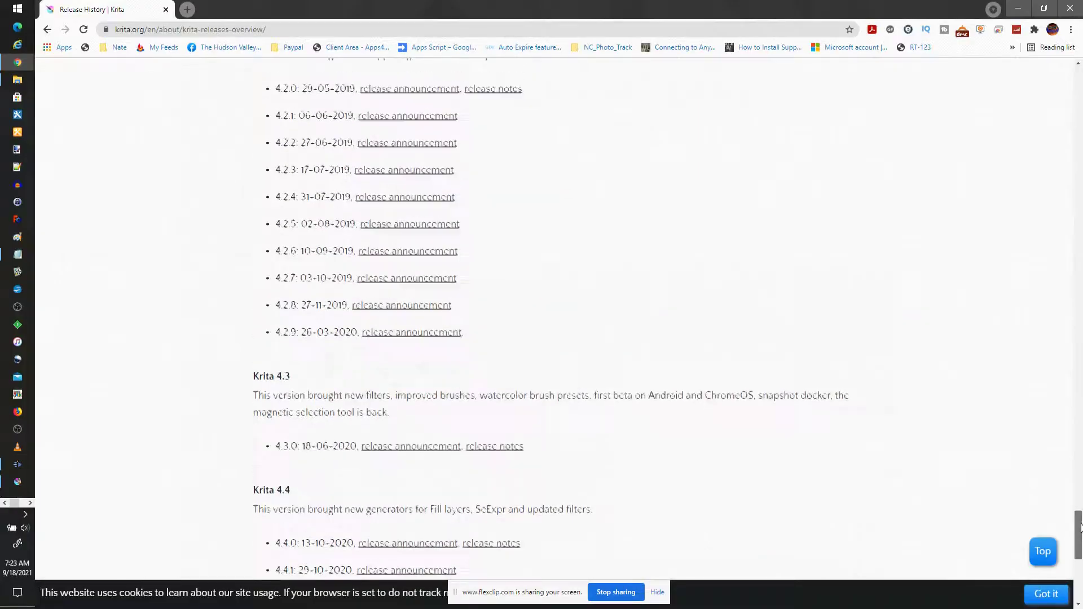
# - Scroll up the release history and highlight the Krita 4.0 release entries
pyautogui.moveTo(1079, 523); pyautogui.dragTo(1079, 473)
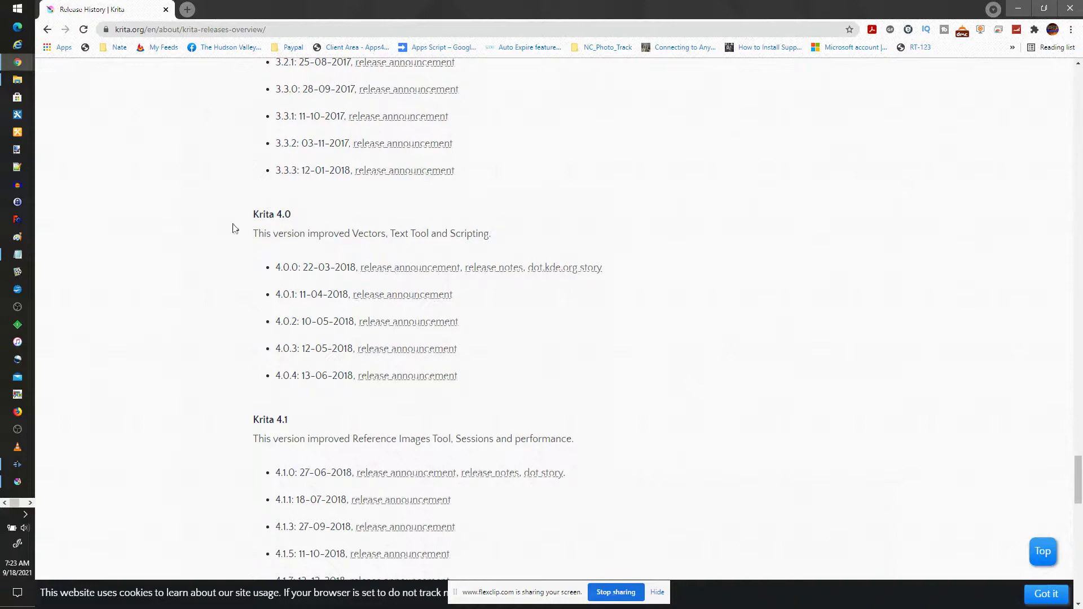
pyautogui.moveTo(233, 228); pyautogui.dragTo(361, 398)
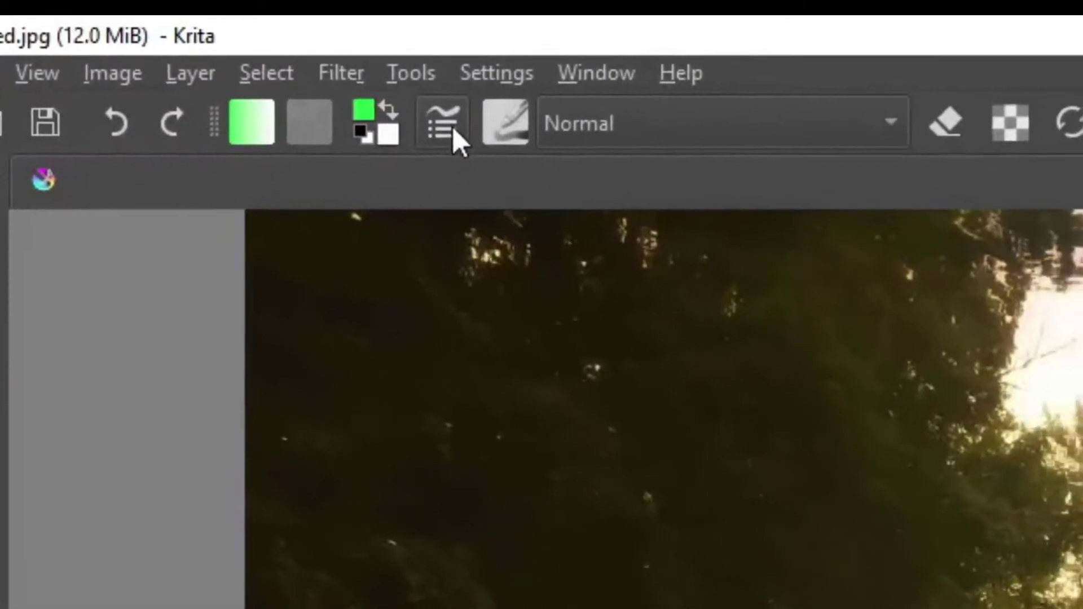
# - Replace the '2 Copy' name suffix with '3_1' and save as preset Basic-3 Flow TEST 3 1
pyautogui.click(470, 135)
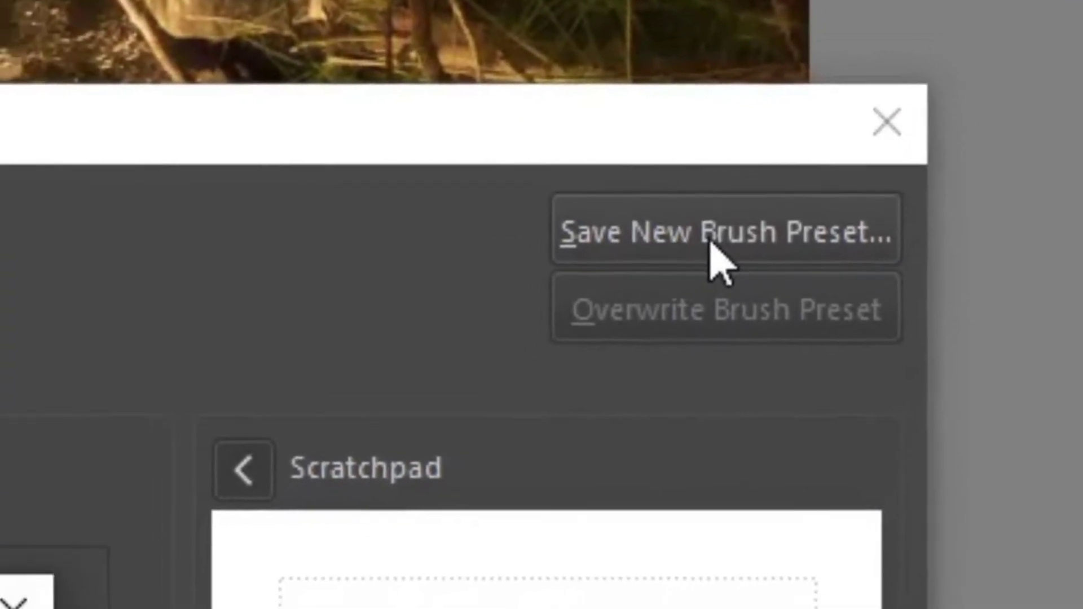
pyautogui.click(716, 251)
pyautogui.hotkey('ctrl', 'shift', 'Left')
pyautogui.hotkey('ctrl', 'shift', 'Left')
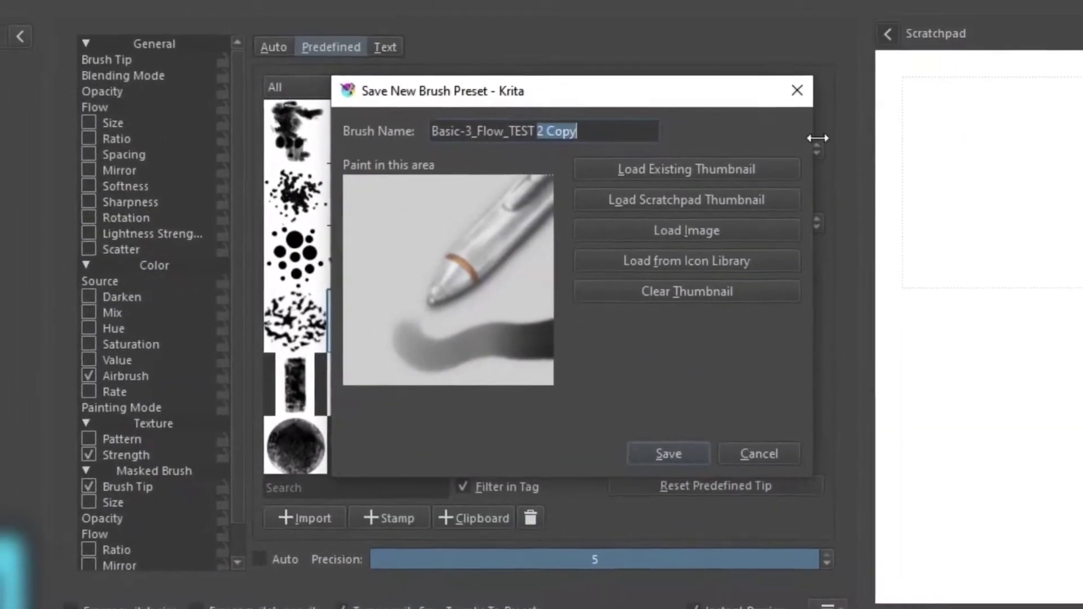
pyautogui.press('BackSpace')
pyautogui.write('3_1')
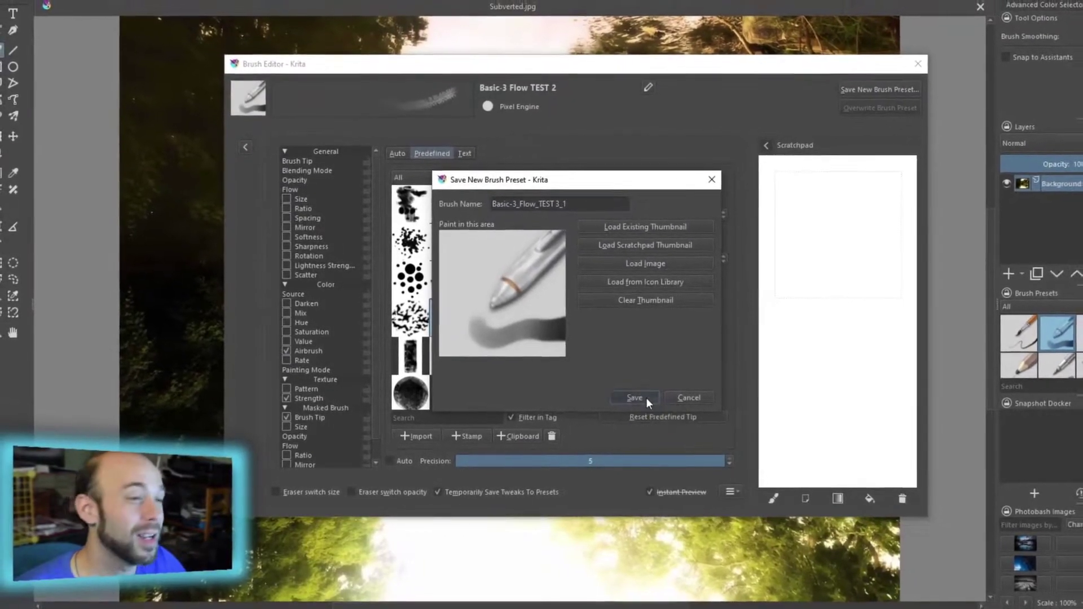
pyautogui.click(645, 394)
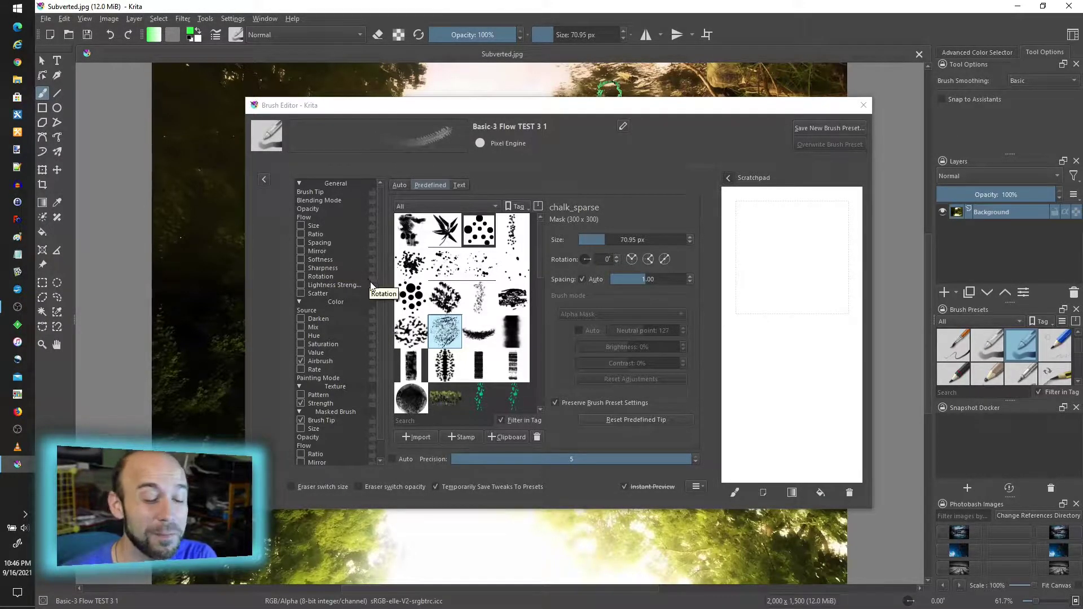
# - Switch to an Auto brush tip with 91.80 px diameter, ratio 1.00 and fade 0.54
pyautogui.click(310, 192)
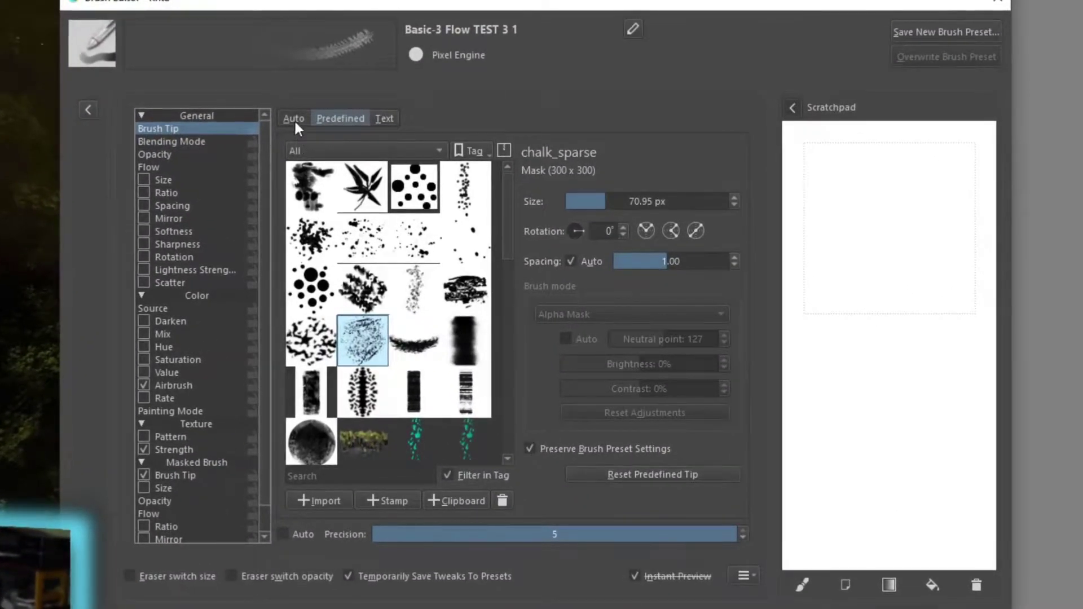
pyautogui.click(293, 118)
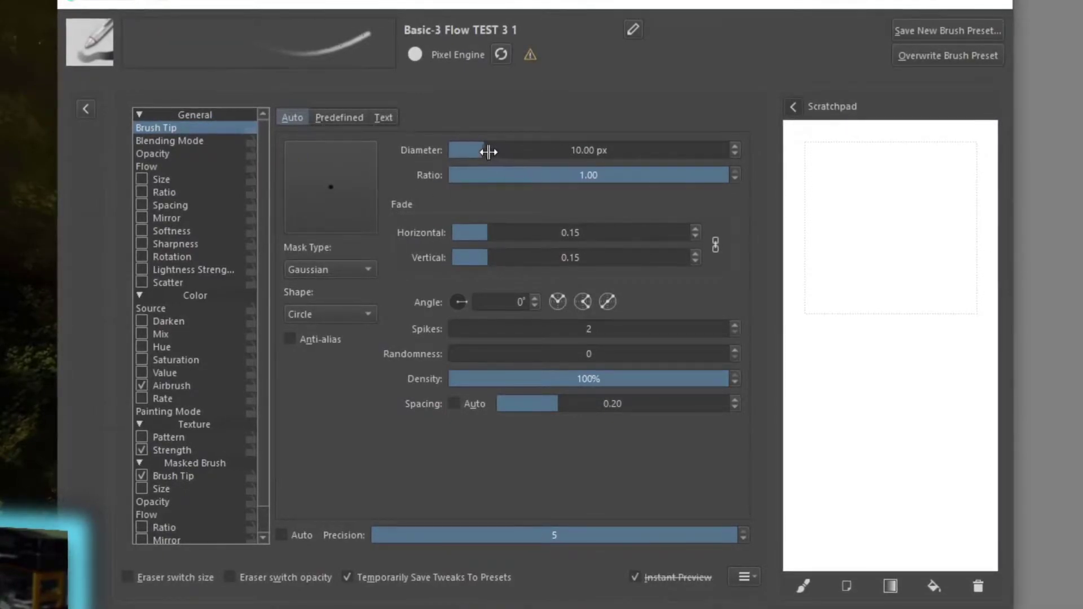
pyautogui.moveTo(497, 151); pyautogui.dragTo(522, 153)
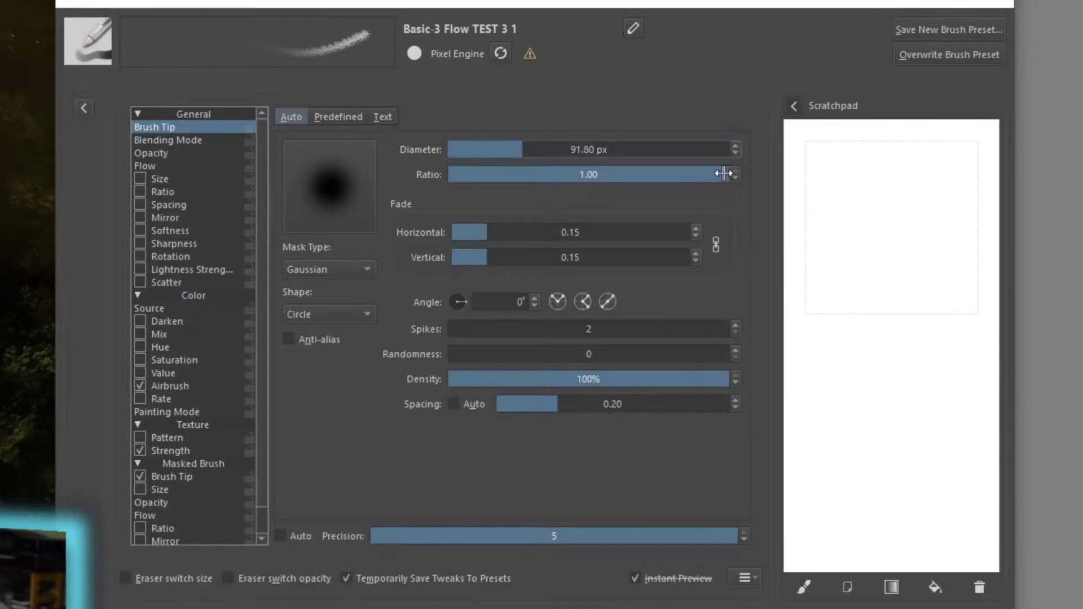
pyautogui.moveTo(723, 174); pyautogui.dragTo(666, 174)
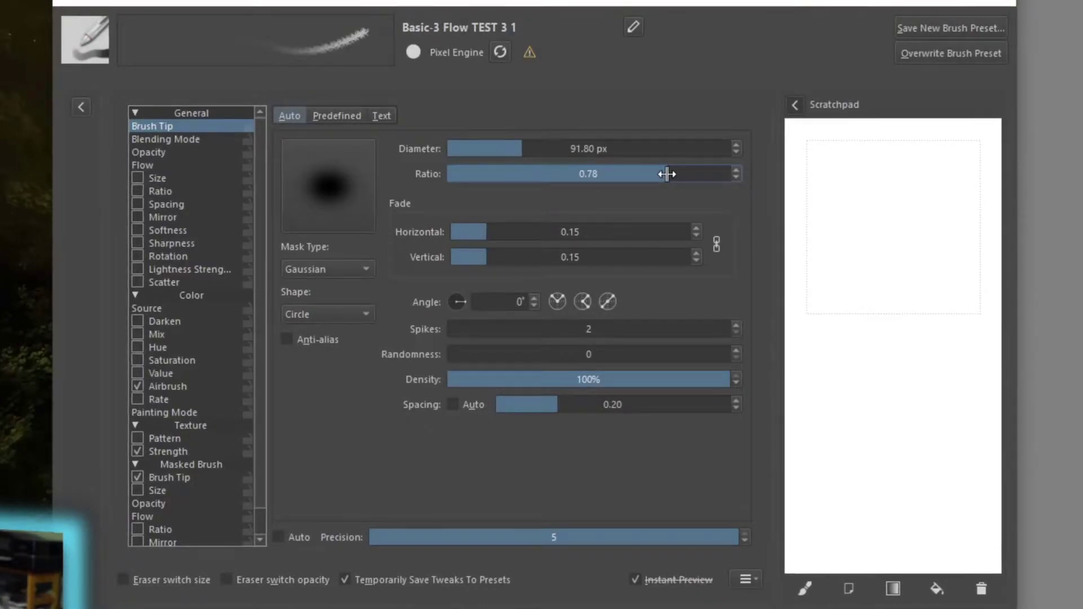
pyautogui.moveTo(679, 172); pyautogui.dragTo(769, 179)
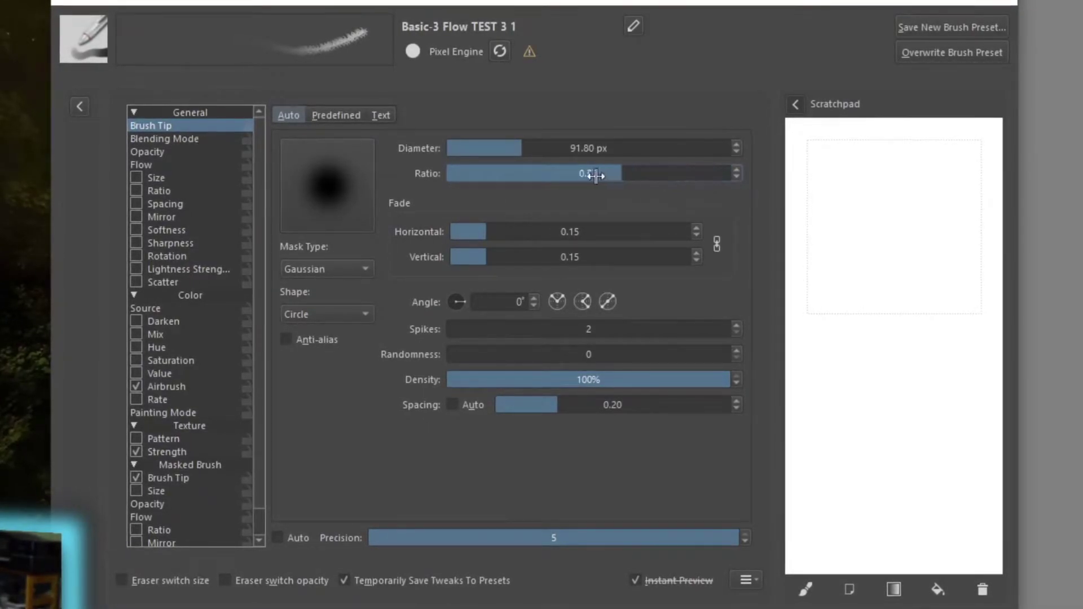
pyautogui.moveTo(583, 175)
pyautogui.mouseDown()
pyautogui.moveTo(556, 177)
pyautogui.moveTo(771, 179)
pyautogui.mouseUp()
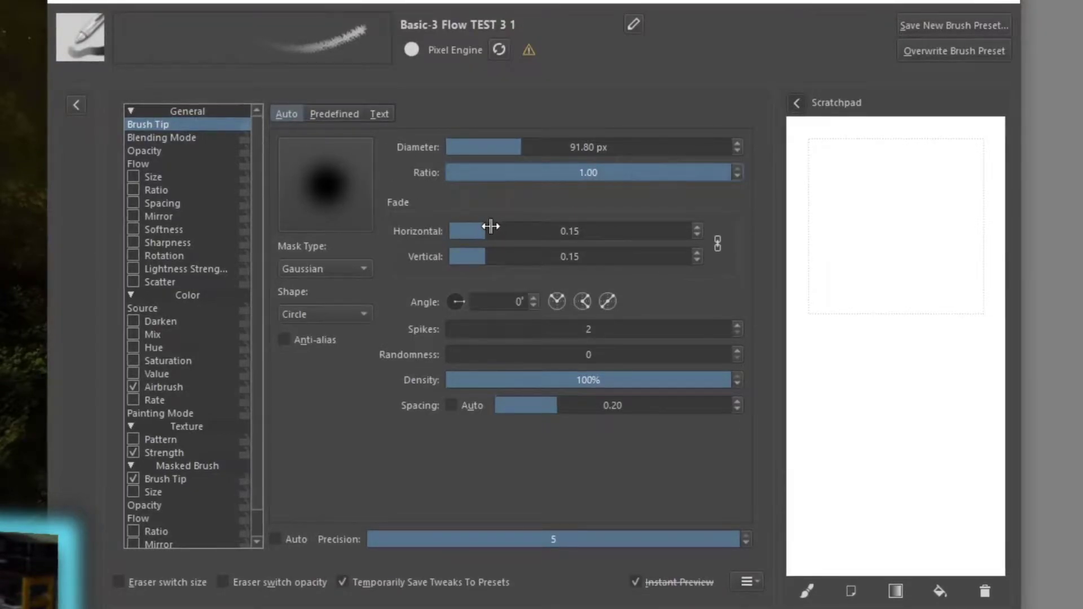
pyautogui.moveTo(491, 227)
pyautogui.mouseDown()
pyautogui.moveTo(626, 230)
pyautogui.moveTo(578, 231)
pyautogui.mouseUp()
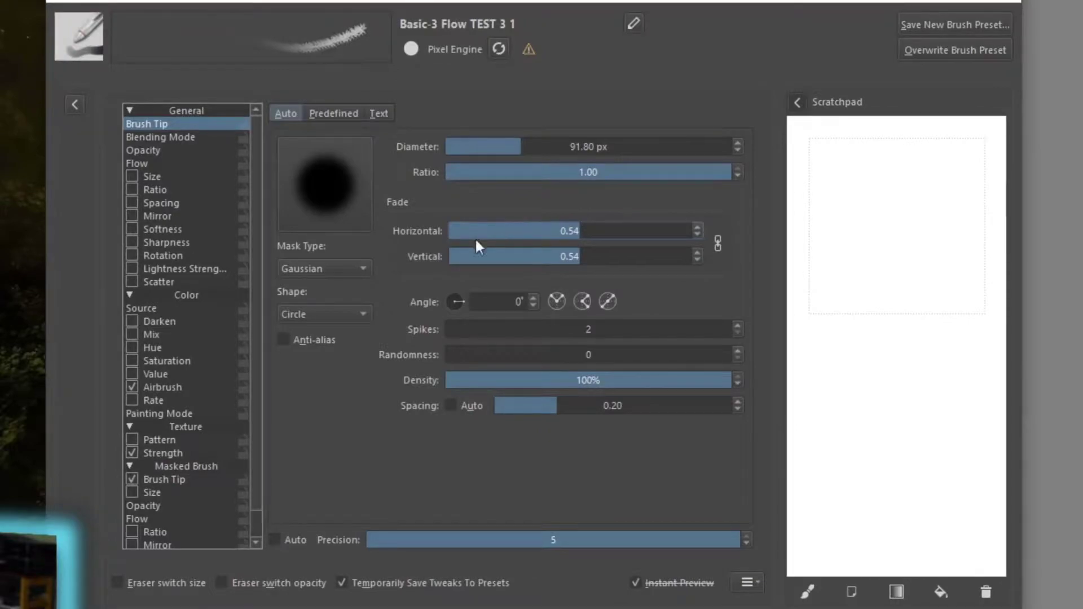
# - Try the Soft and Default mask types, then settle back on Gaussian
pyautogui.click(360, 268)
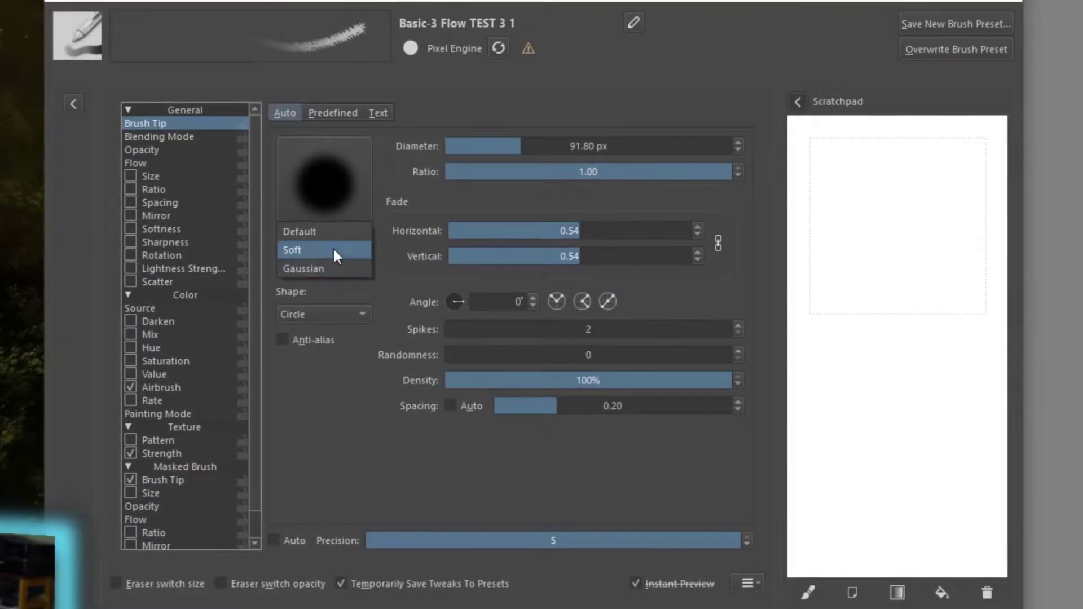
pyautogui.click(334, 249)
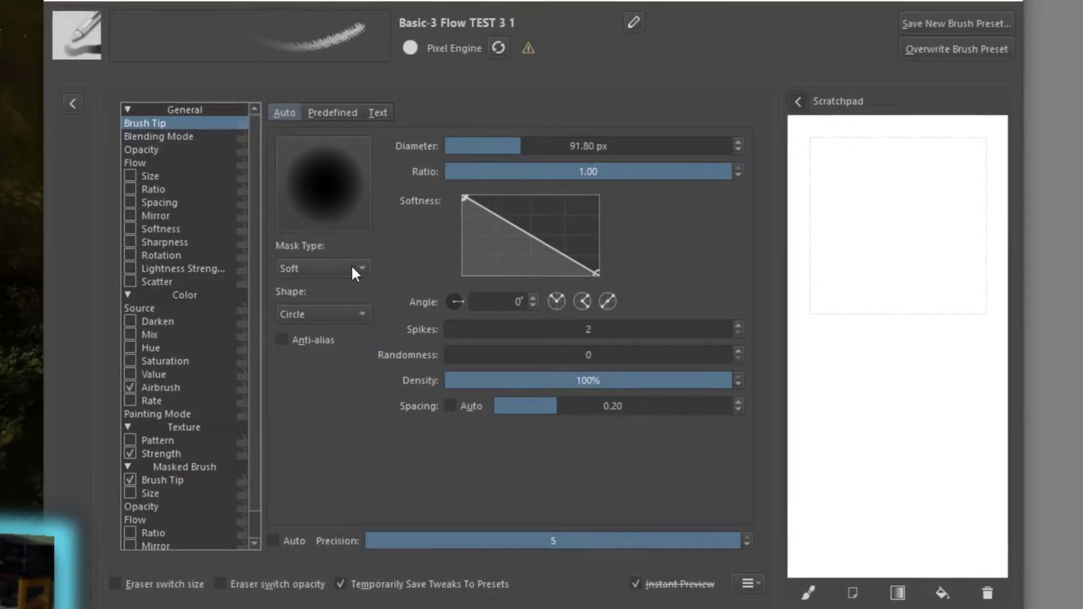
pyautogui.click(354, 266)
pyautogui.click(333, 250)
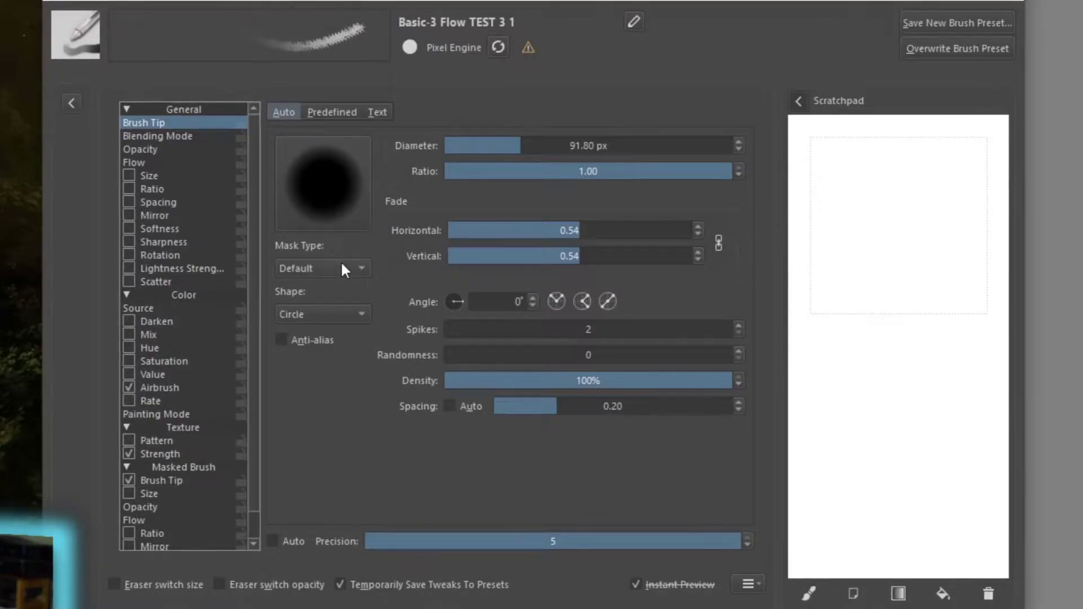
pyautogui.click(343, 260)
pyautogui.click(337, 303)
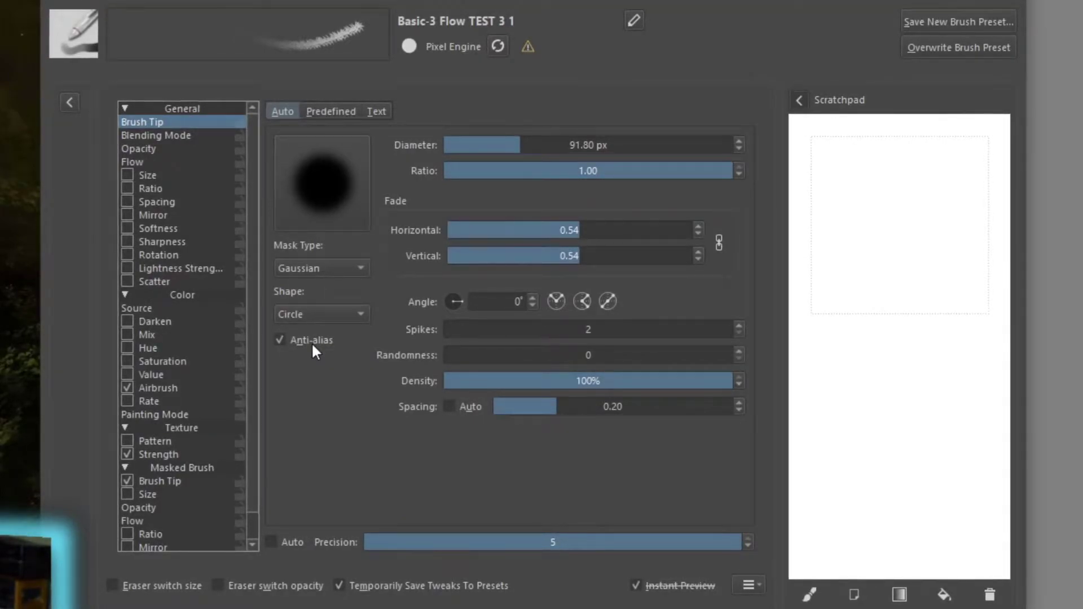
# - Try a square tip shape, then return the tip to a circle
pyautogui.click(327, 315)
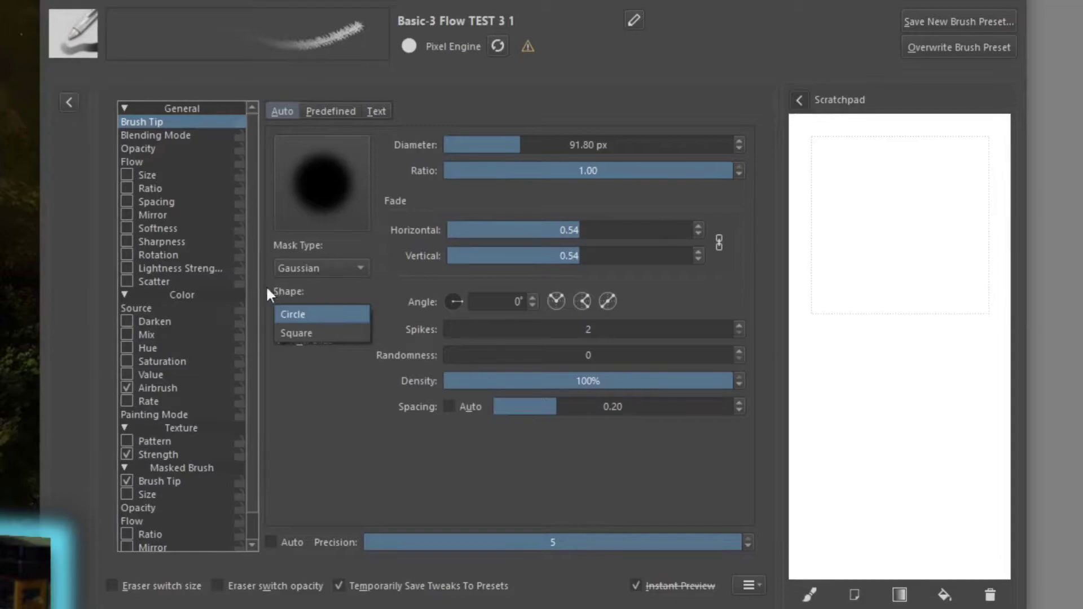
pyautogui.click(285, 331)
pyautogui.click(309, 315)
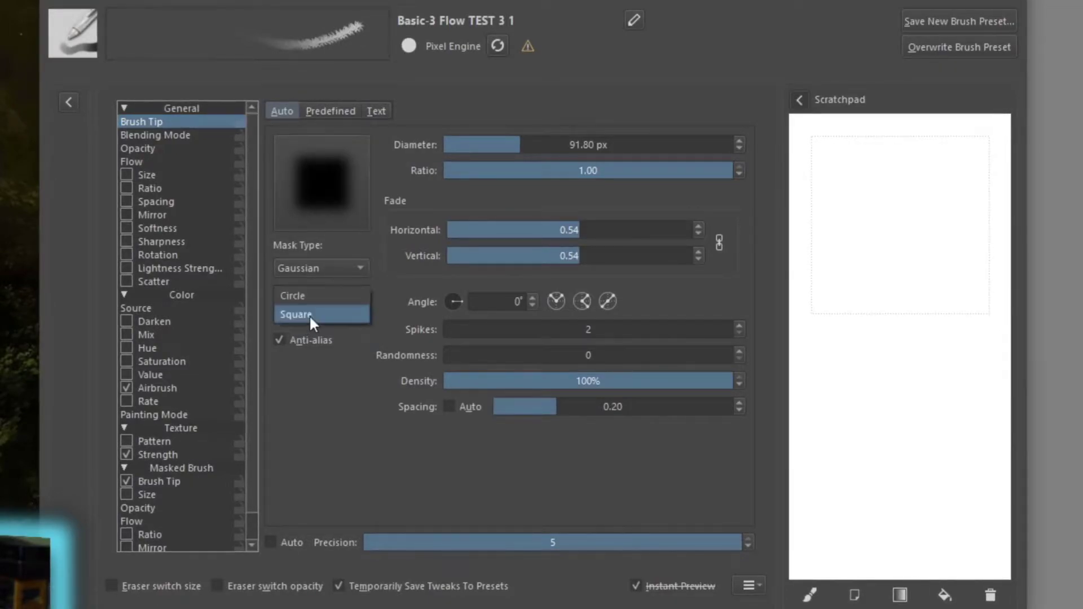
pyautogui.click(310, 299)
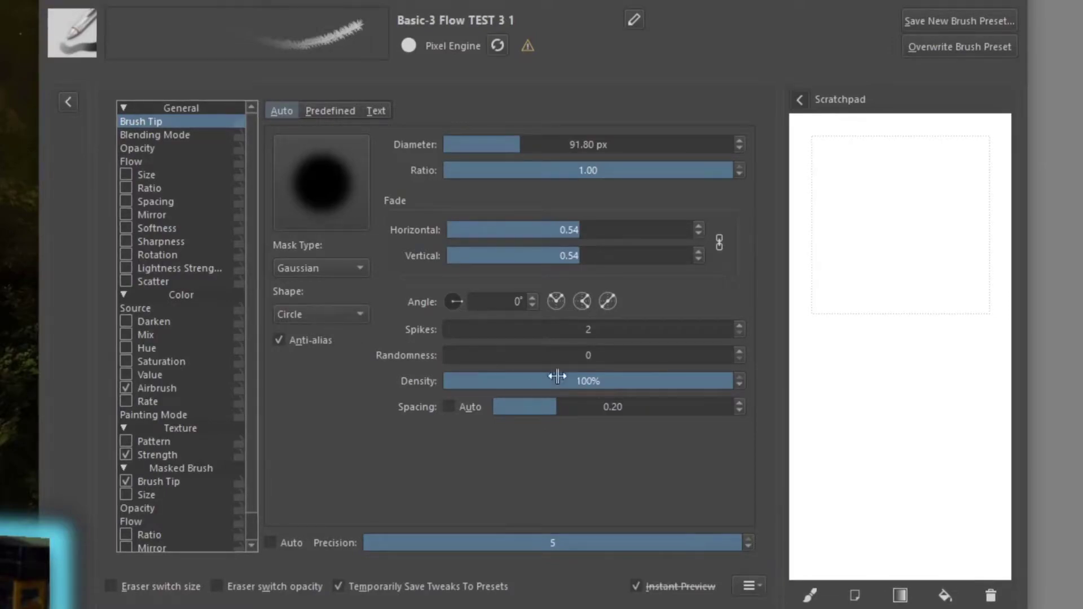
# - Set tip randomness to 28 and paint green test strokes on the scratchpad
pyautogui.moveTo(452, 359); pyautogui.dragTo(524, 357)
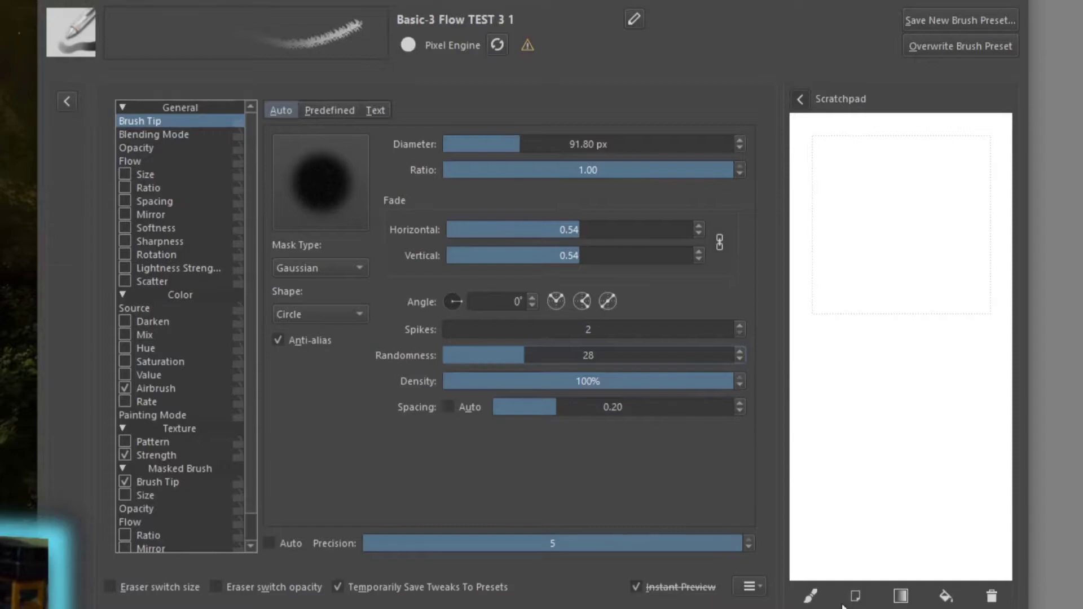
pyautogui.moveTo(805, 208)
pyautogui.mouseDown()
pyautogui.moveTo(901, 277)
pyautogui.moveTo(949, 333)
pyautogui.mouseUp()
pyautogui.moveTo(834, 317); pyautogui.dragTo(926, 378)
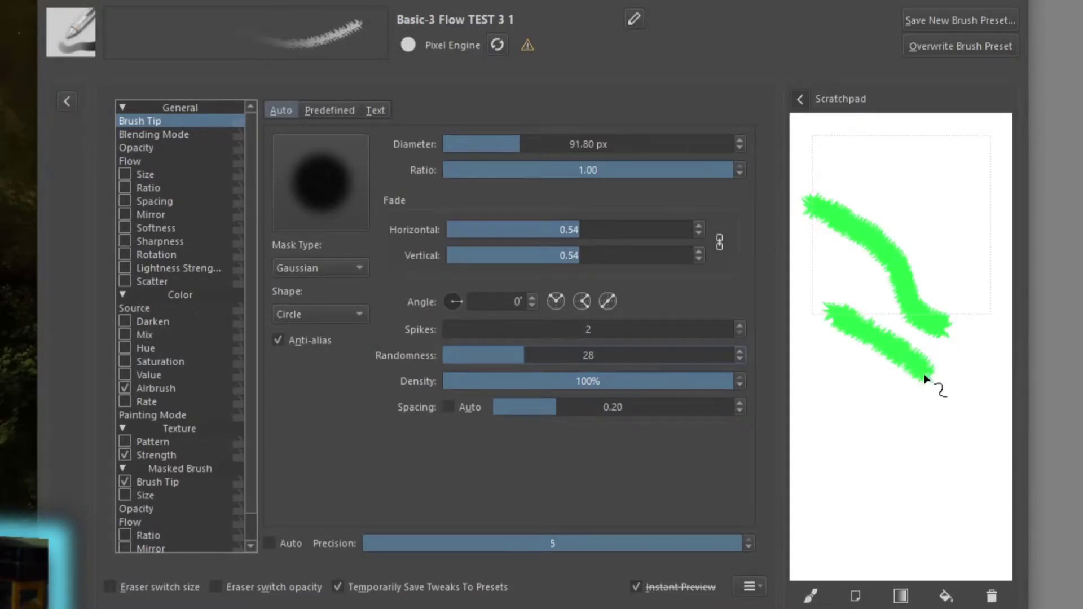
pyautogui.click(811, 596)
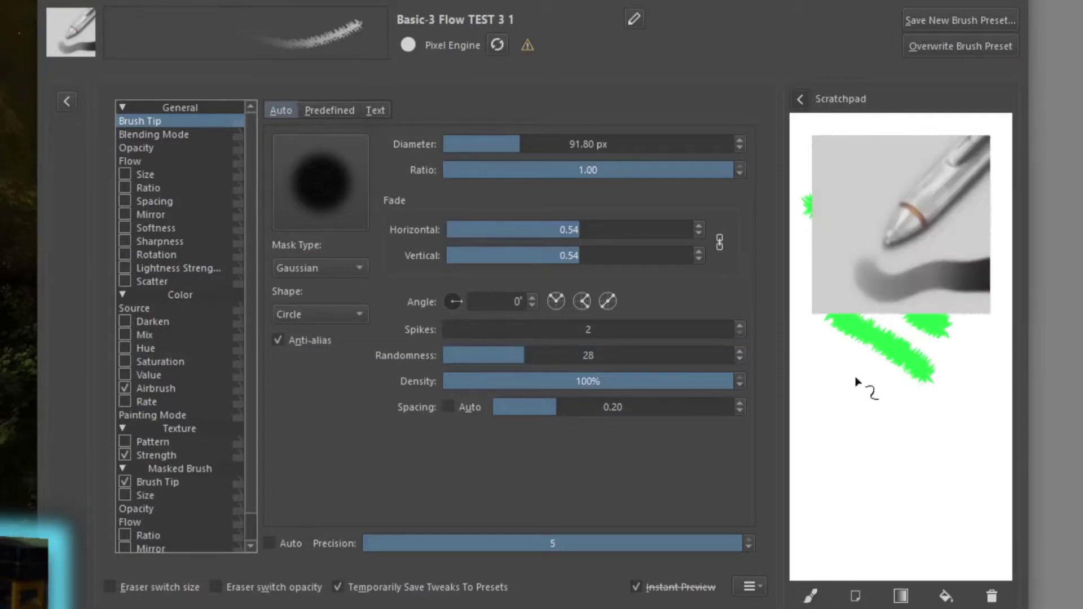
pyautogui.moveTo(837, 348)
pyautogui.mouseDown()
pyautogui.moveTo(872, 451)
pyautogui.moveTo(898, 446)
pyautogui.mouseUp()
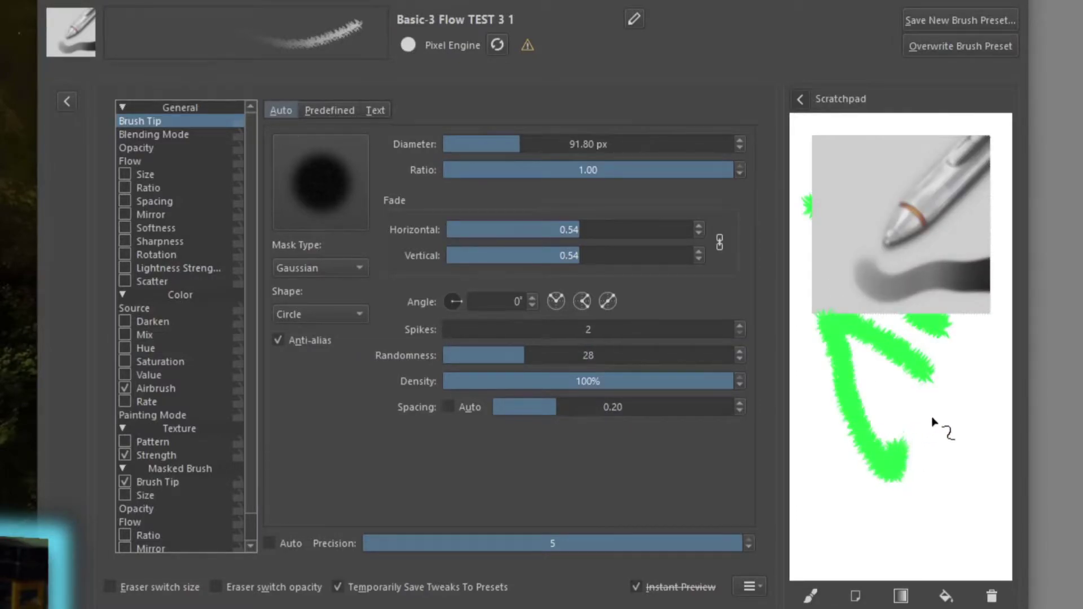
pyautogui.moveTo(925, 398)
pyautogui.mouseDown()
pyautogui.moveTo(912, 488)
pyautogui.moveTo(870, 508)
pyautogui.mouseUp()
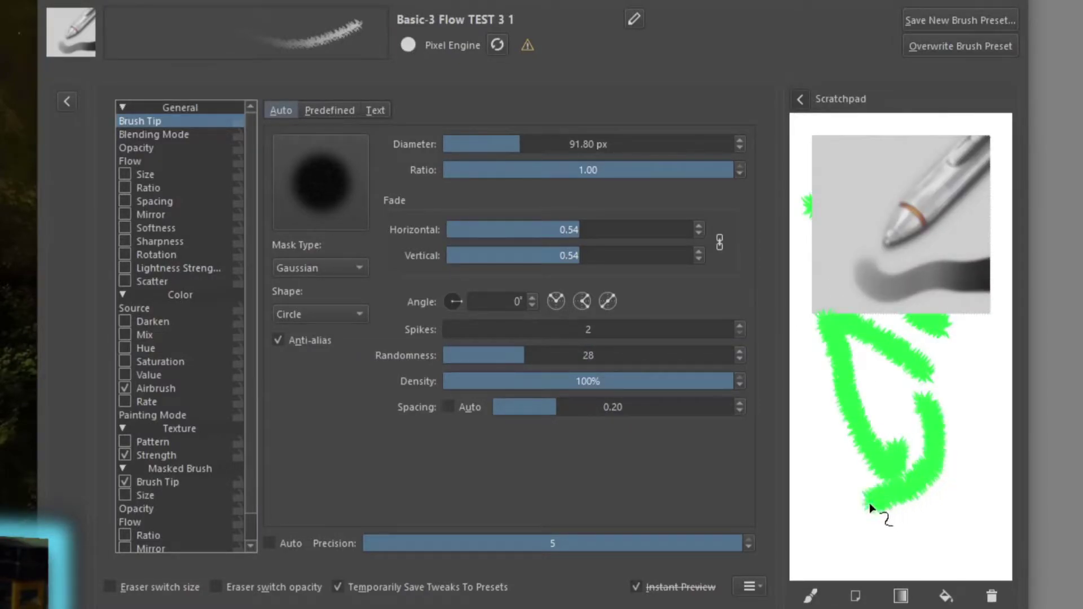
# - Clear the scratchpad, paint three more test strokes, then clear it again
pyautogui.click(991, 597)
pyautogui.moveTo(940, 272); pyautogui.dragTo(905, 437)
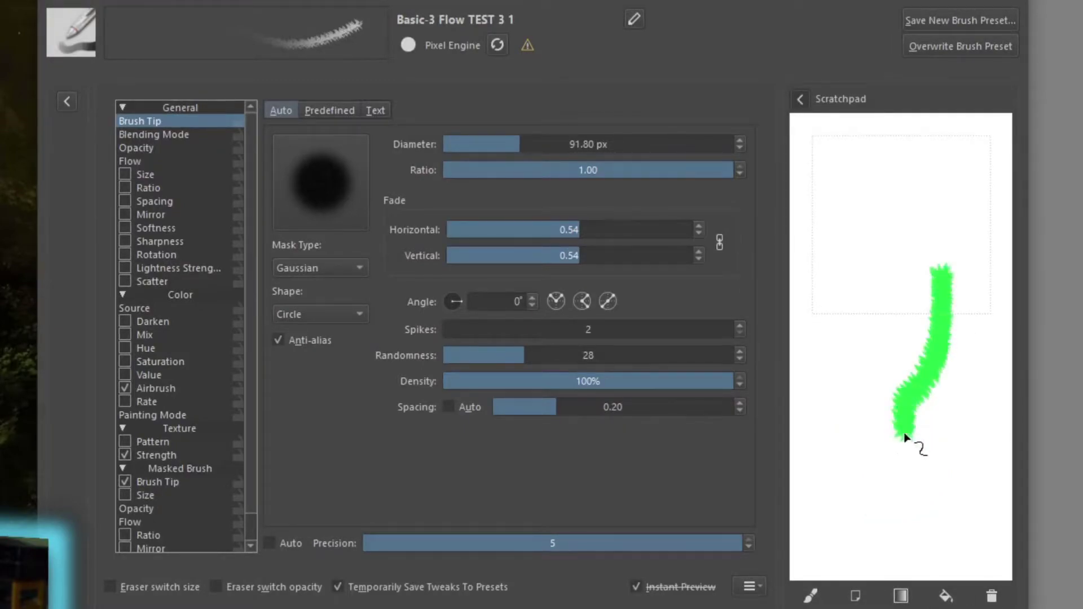
pyautogui.moveTo(845, 338); pyautogui.dragTo(919, 516)
pyautogui.moveTo(956, 415)
pyautogui.mouseDown()
pyautogui.moveTo(920, 275)
pyautogui.moveTo(883, 245)
pyautogui.mouseUp()
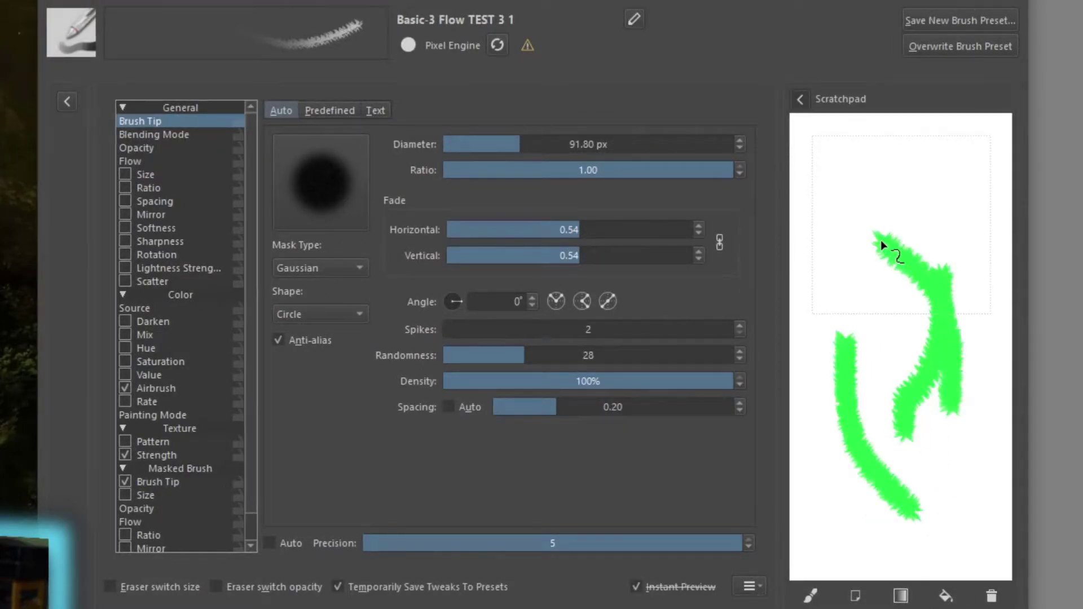
pyautogui.click(992, 596)
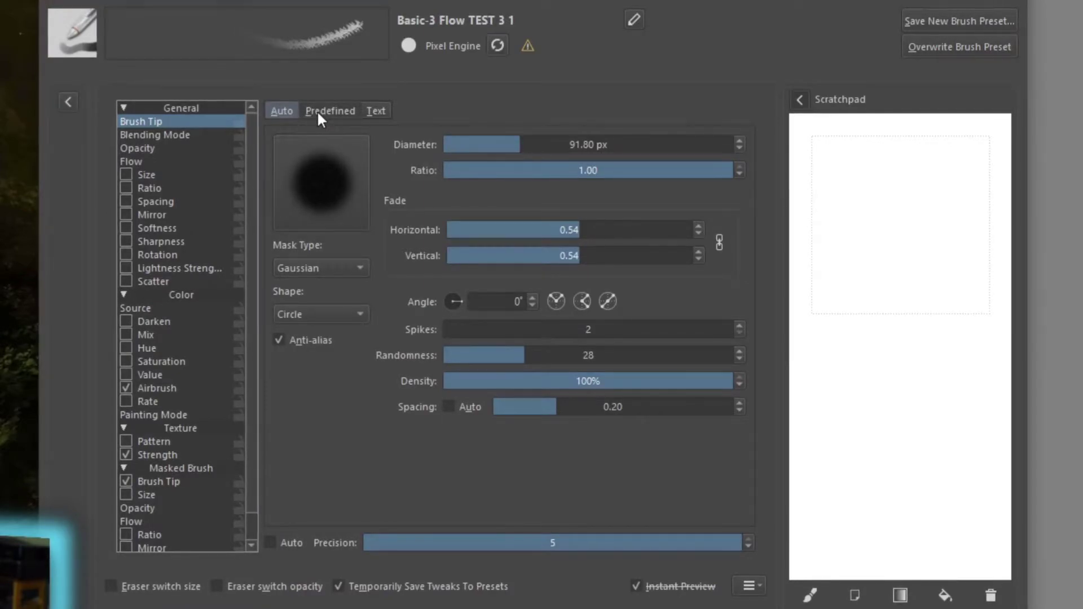
# - Switch to predefined tips and cancel importing a custom tip image file
pyautogui.click(333, 110)
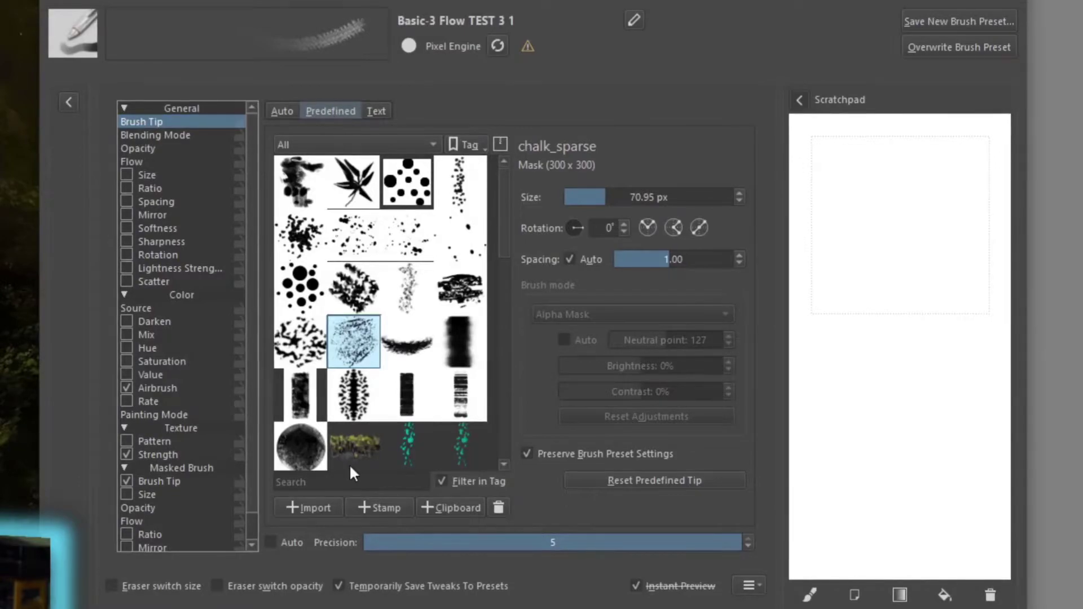
pyautogui.click(327, 506)
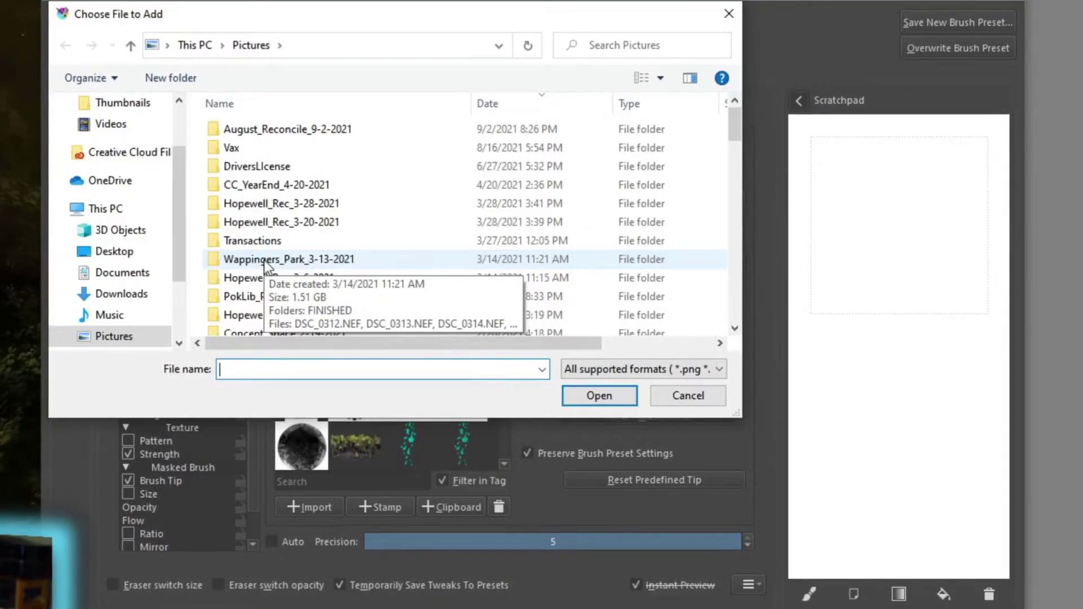
pyautogui.click(718, 369)
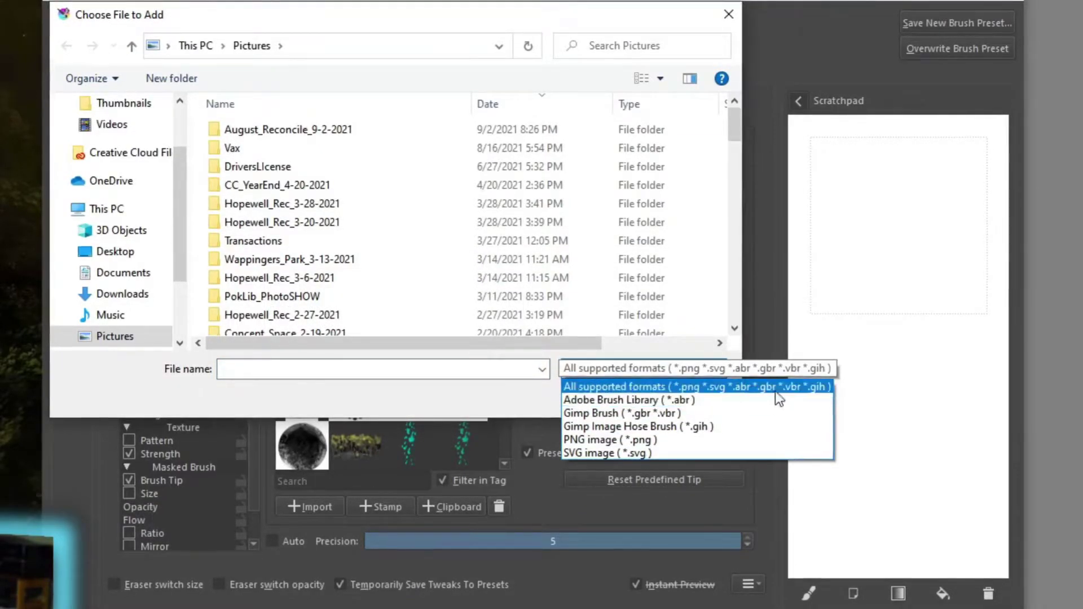
pyautogui.click(435, 368)
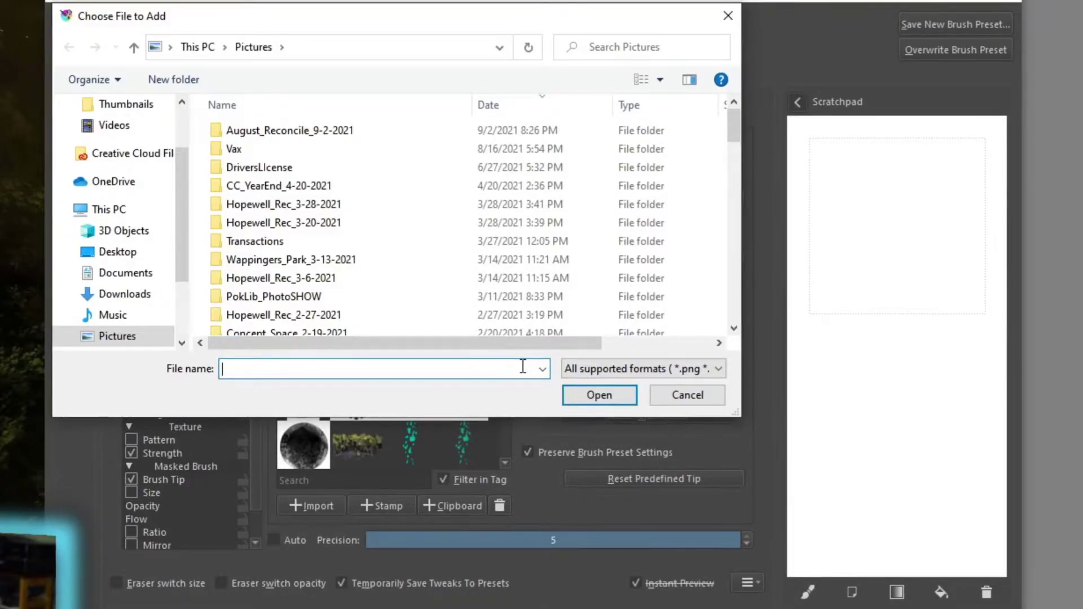
pyautogui.click(687, 390)
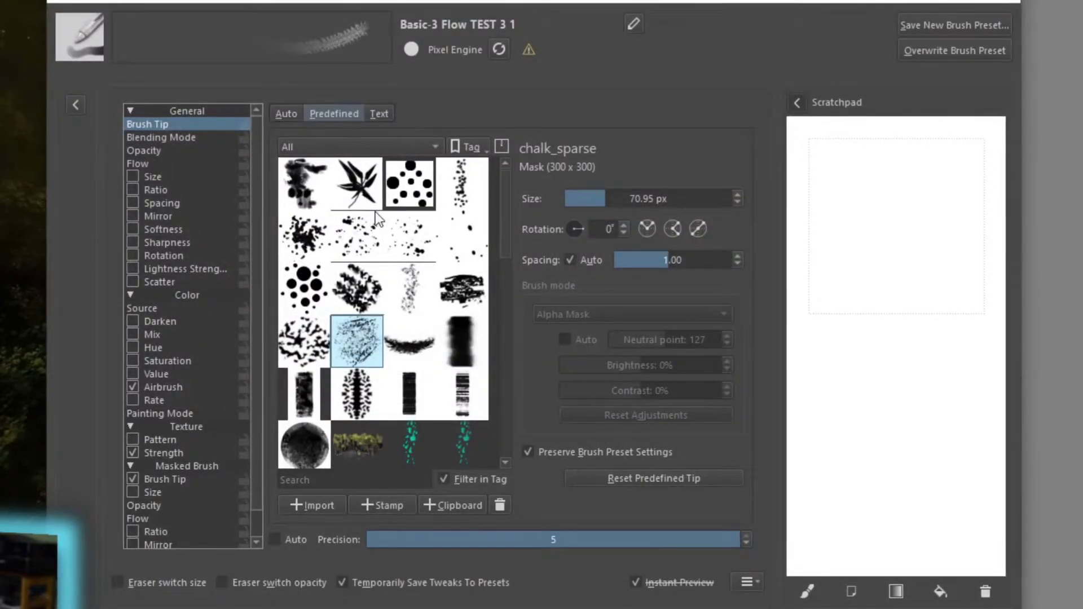
# - Choose bristles_circle_medium as the brush tip and paint two green test strokes
pyautogui.click(350, 251)
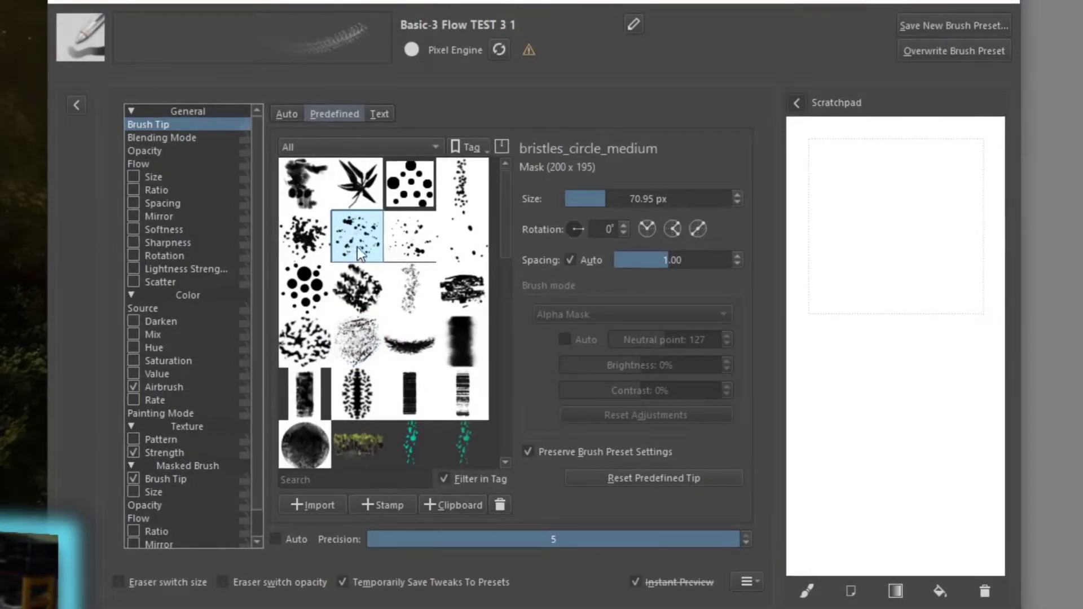
pyautogui.moveTo(830, 180); pyautogui.dragTo(938, 304)
pyautogui.moveTo(832, 257); pyautogui.dragTo(891, 318)
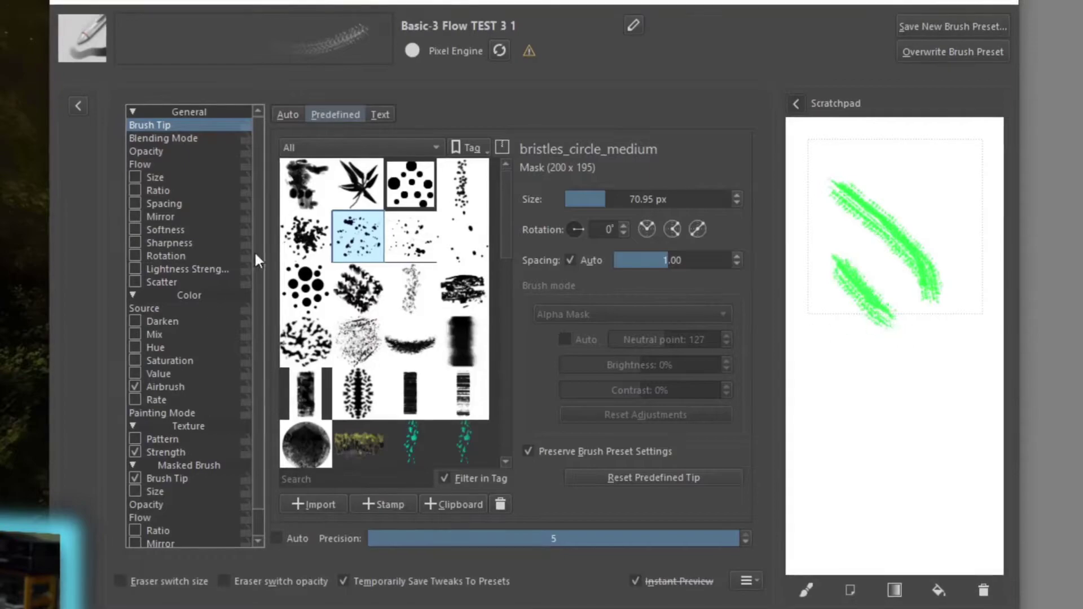
# - Turn off the Masked Brush tip and return to the main Brush Tip settings
pyautogui.scroll(-1, 258, 221)
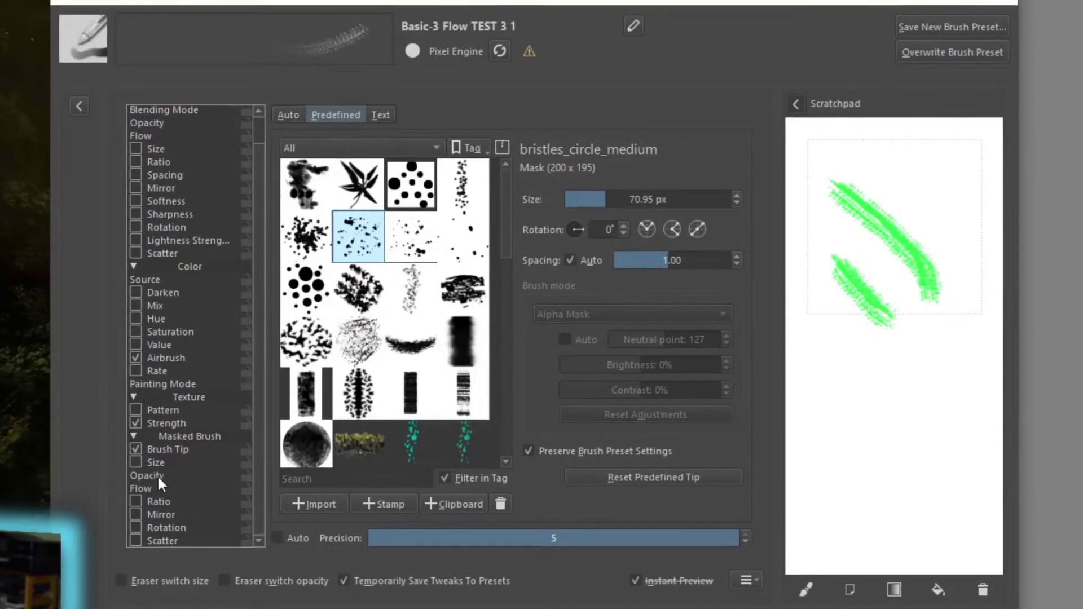
pyautogui.click(136, 446)
pyautogui.scroll(1, 259, 383)
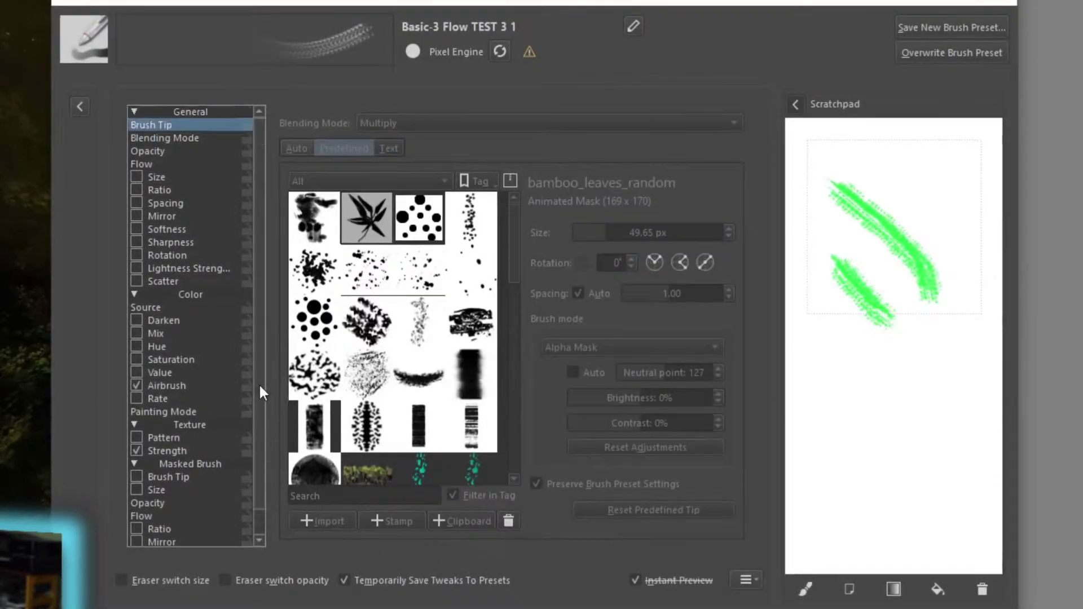
pyautogui.click(164, 126)
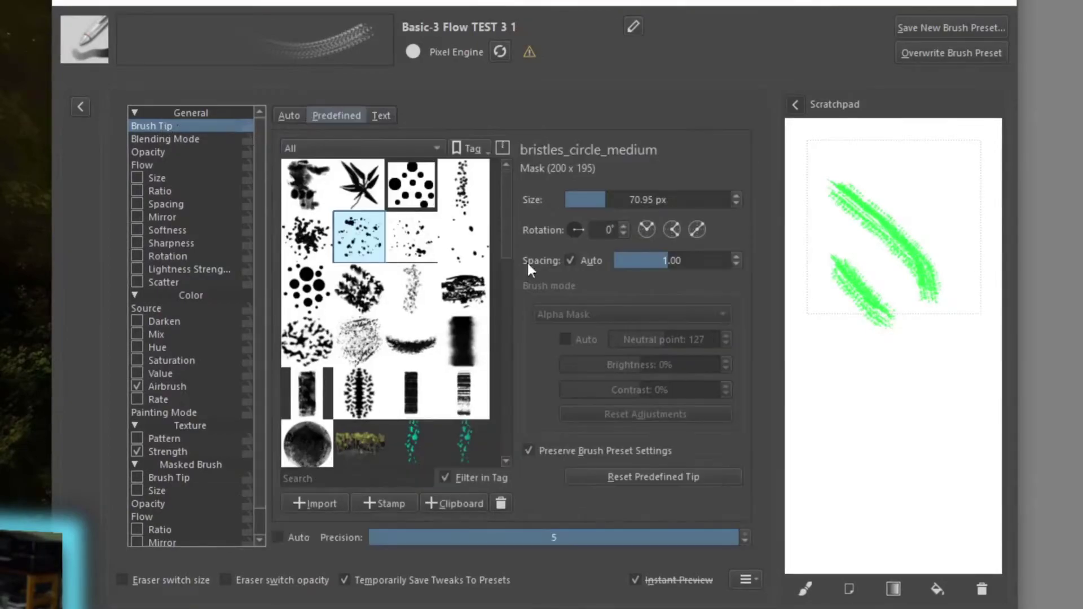
# - Clear the scratchpad and test the brush with a diagonal stroke and six dabs
pyautogui.click(981, 589)
pyautogui.moveTo(814, 190); pyautogui.dragTo(902, 265)
pyautogui.click(858, 333)
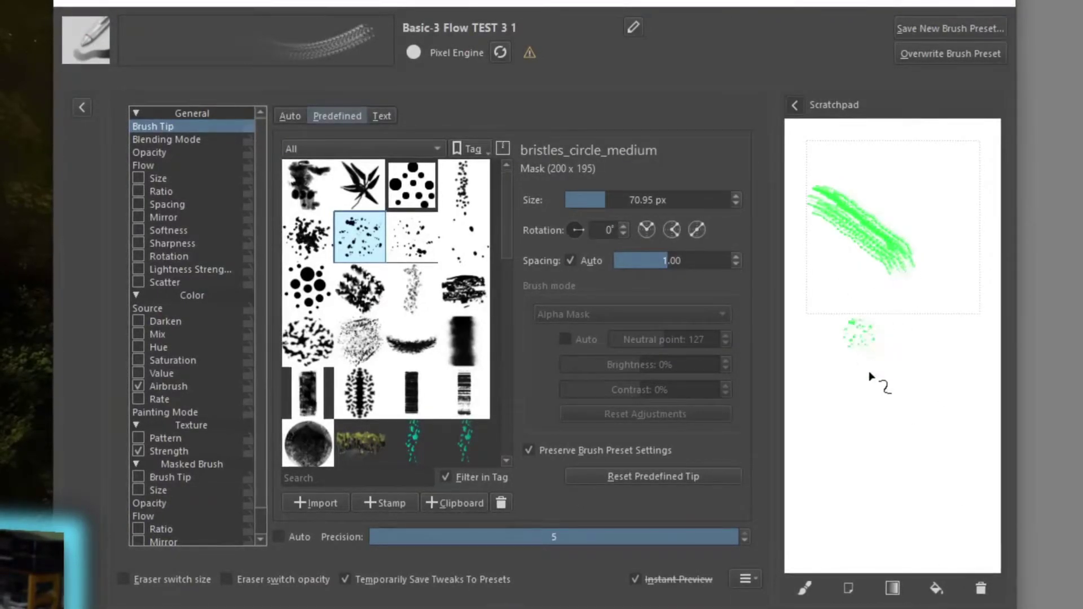
pyautogui.click(891, 378)
pyautogui.click(913, 410)
pyautogui.click(825, 443)
pyautogui.click(900, 475)
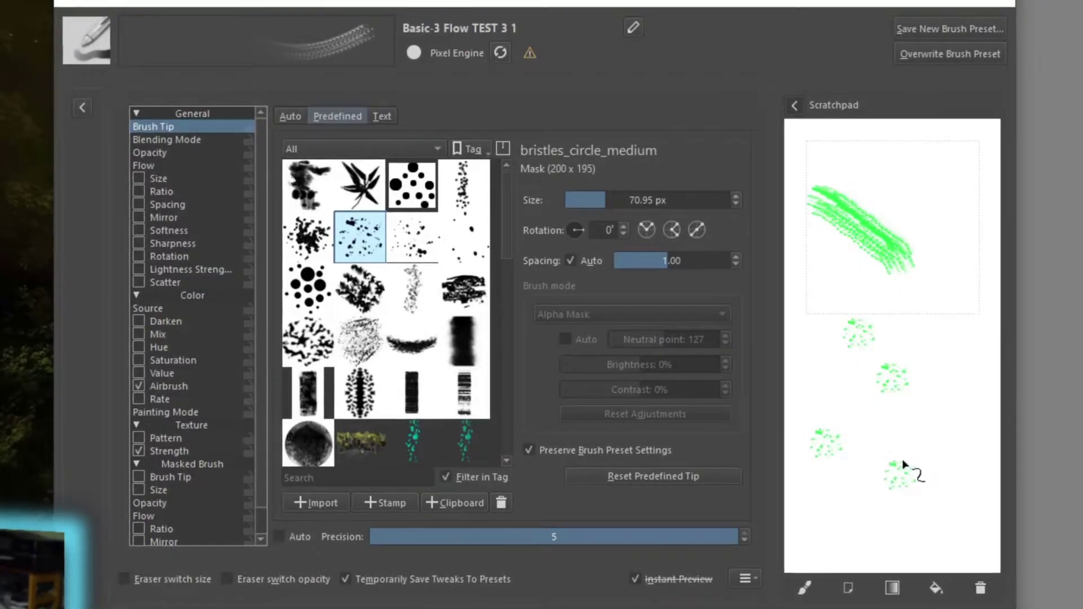
pyautogui.click(957, 310)
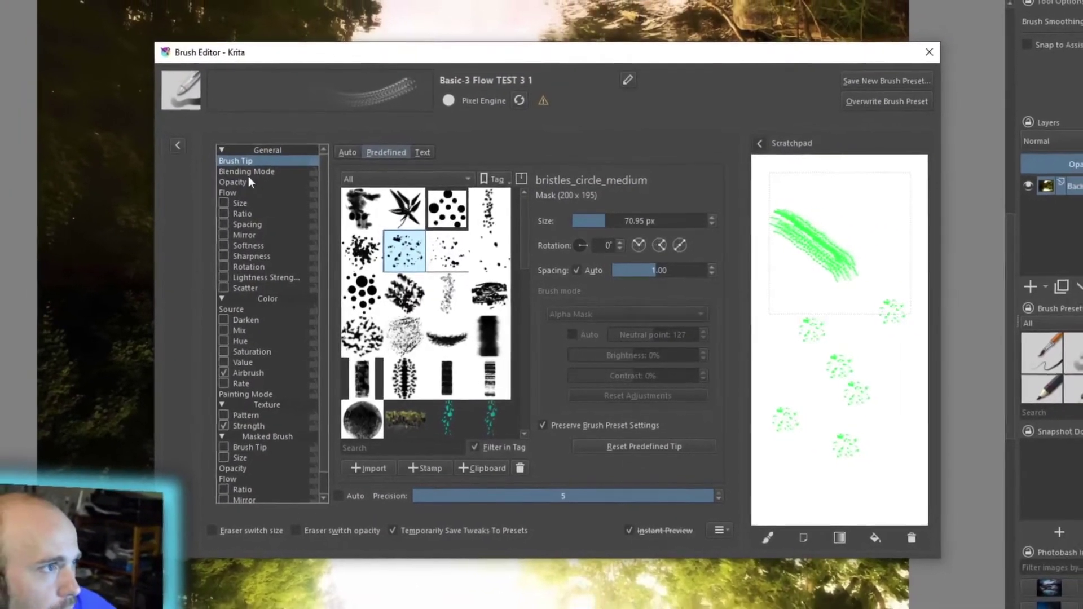
# - Show the brush's Blending Mode settings, currently Normal
pyautogui.click(242, 167)
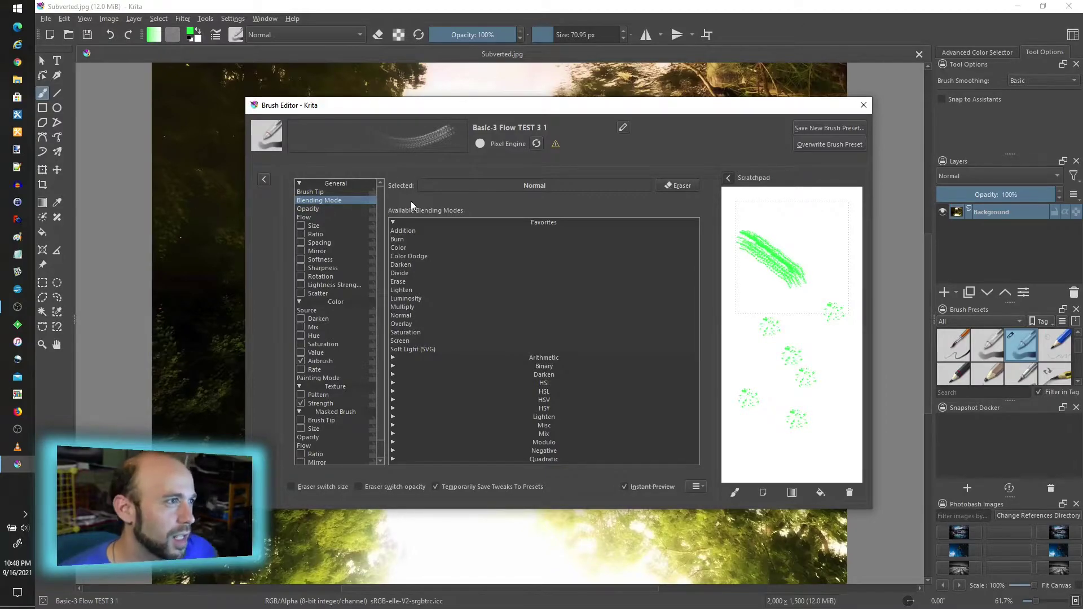
# - Enable the Size option so size follows pen pressure on a linear 100% curve
pyautogui.click(329, 209)
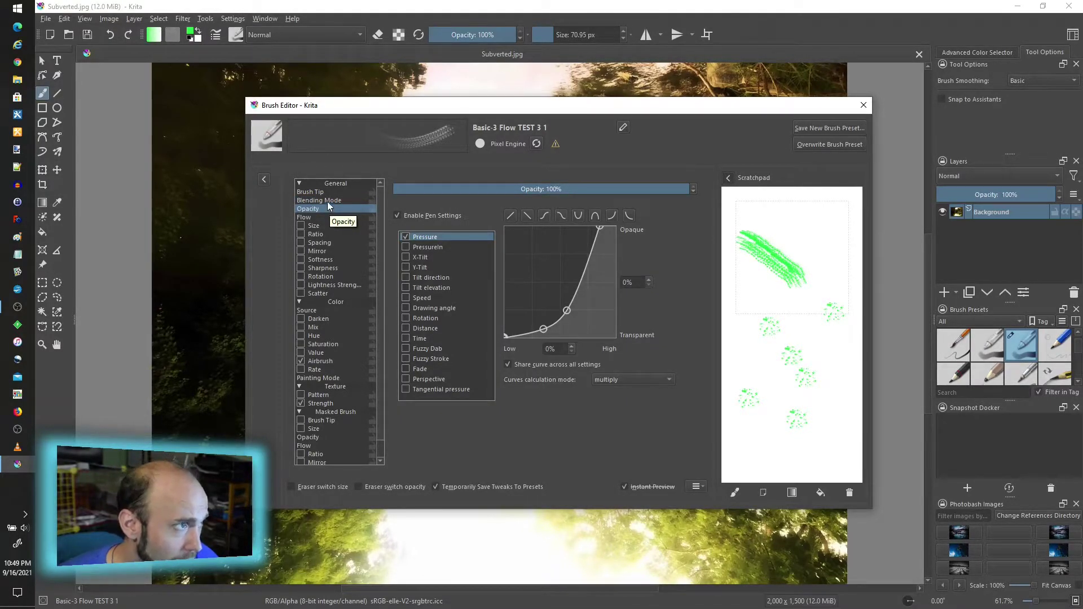
pyautogui.click(329, 201)
pyautogui.click(323, 193)
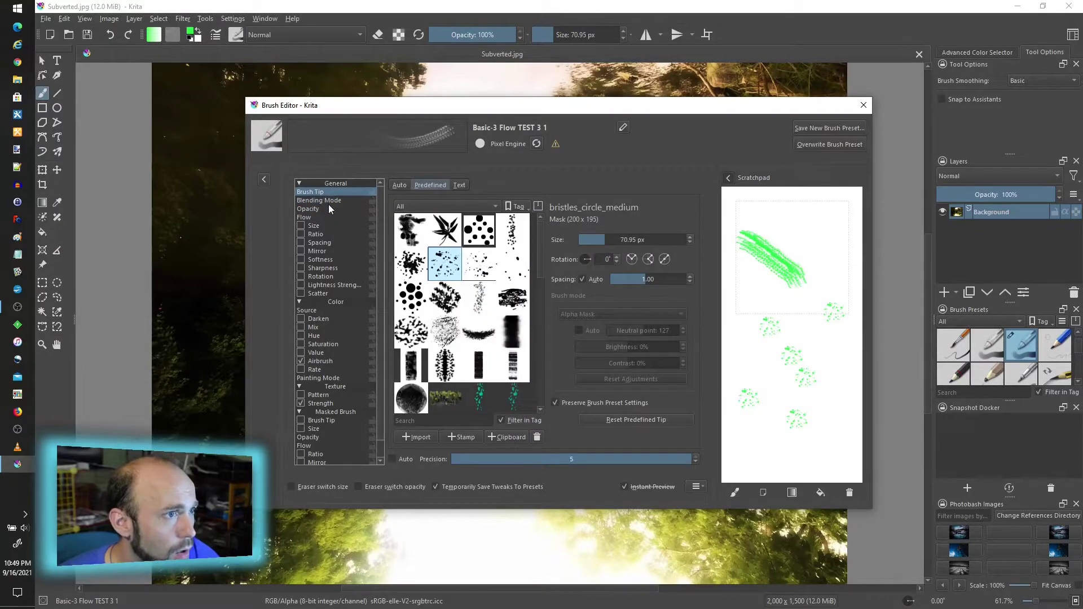
pyautogui.click(331, 210)
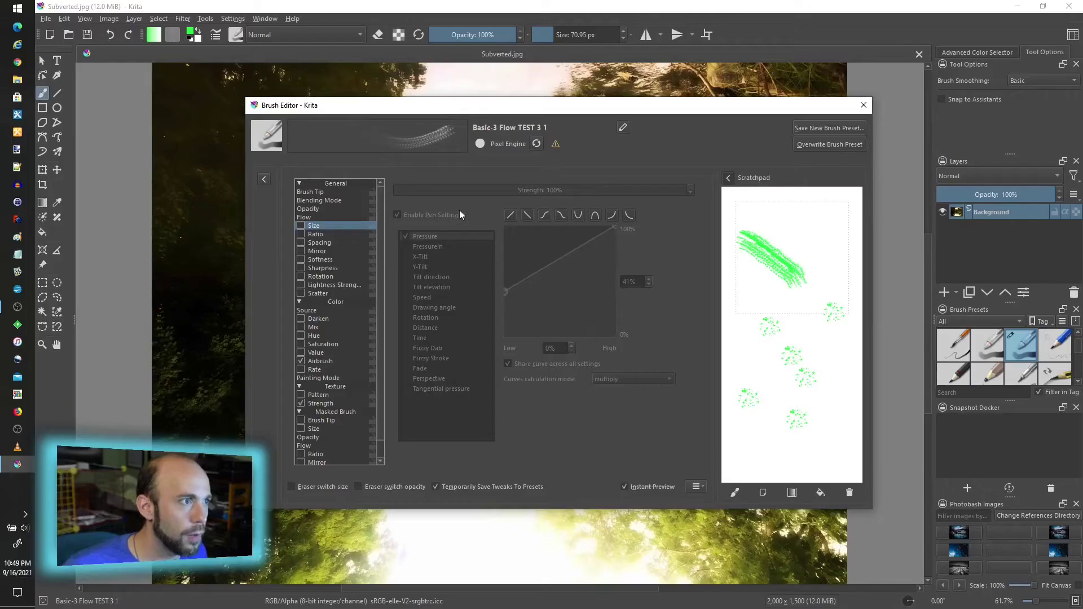
pyautogui.click(301, 226)
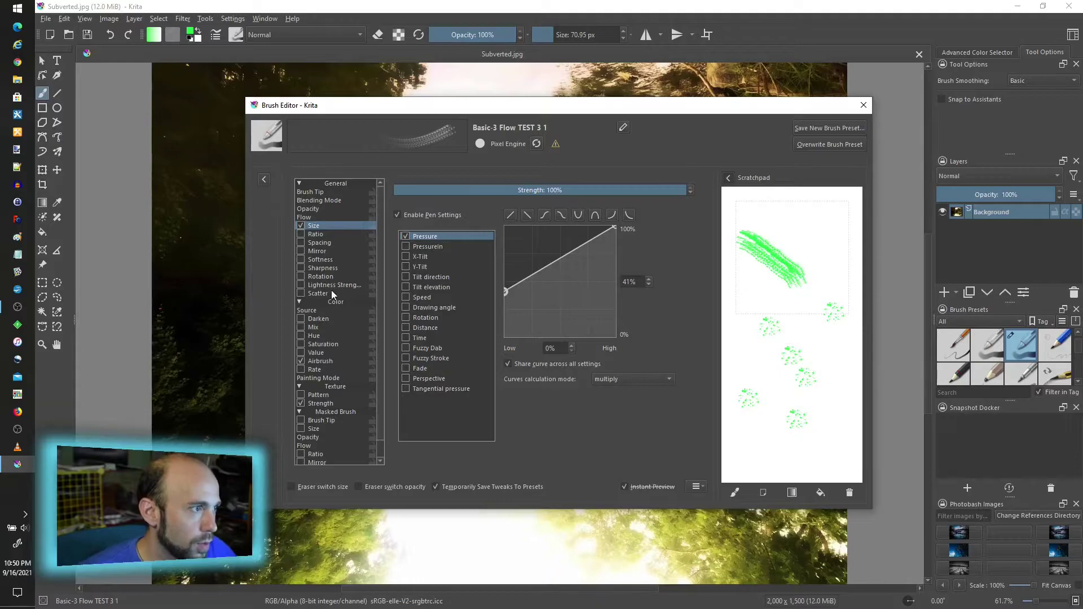
# - Re-enable the masked brush tip, clear the scratchpad and paint a test stroke
pyautogui.click(325, 193)
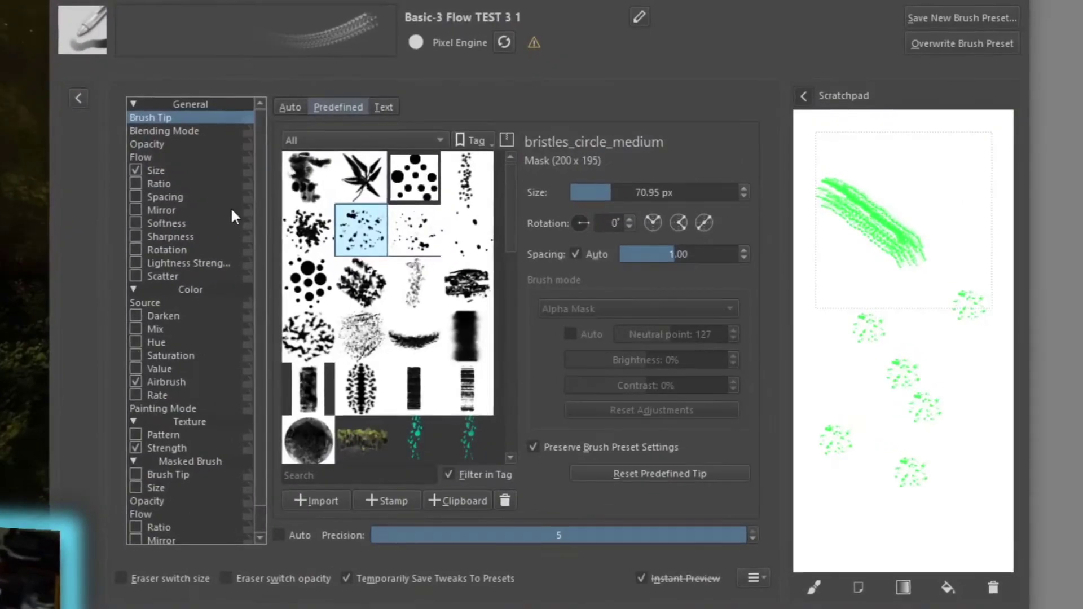
pyautogui.scroll(-1, 305, 339)
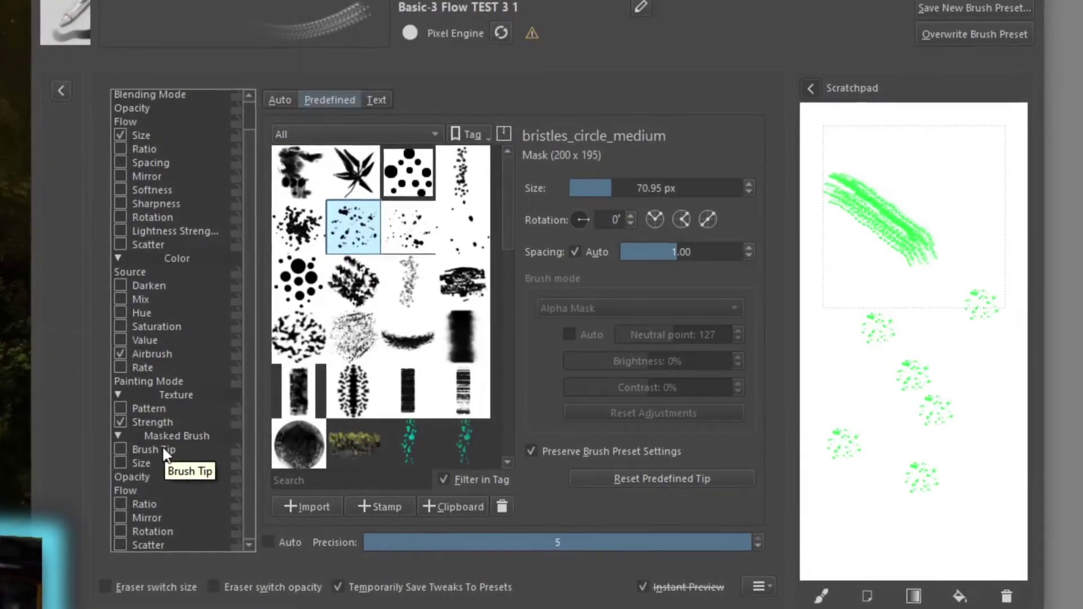
pyautogui.click(126, 449)
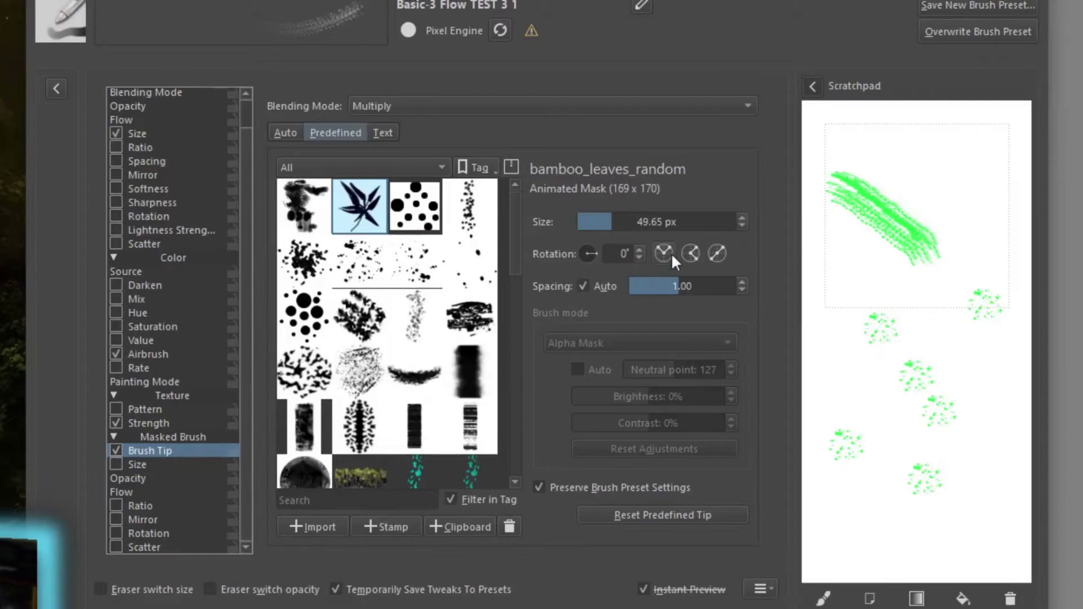
pyautogui.click(1009, 598)
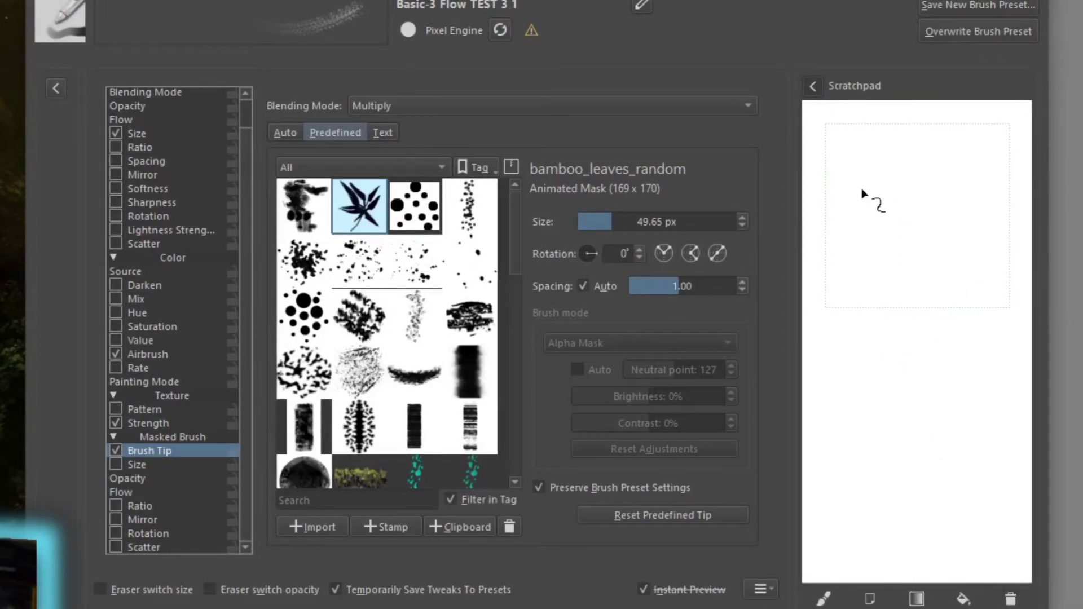
pyautogui.moveTo(934, 353)
pyautogui.mouseDown()
pyautogui.moveTo(899, 422)
pyautogui.moveTo(881, 346)
pyautogui.moveTo(855, 396)
pyautogui.moveTo(868, 494)
pyautogui.moveTo(913, 514)
pyautogui.mouseUp()
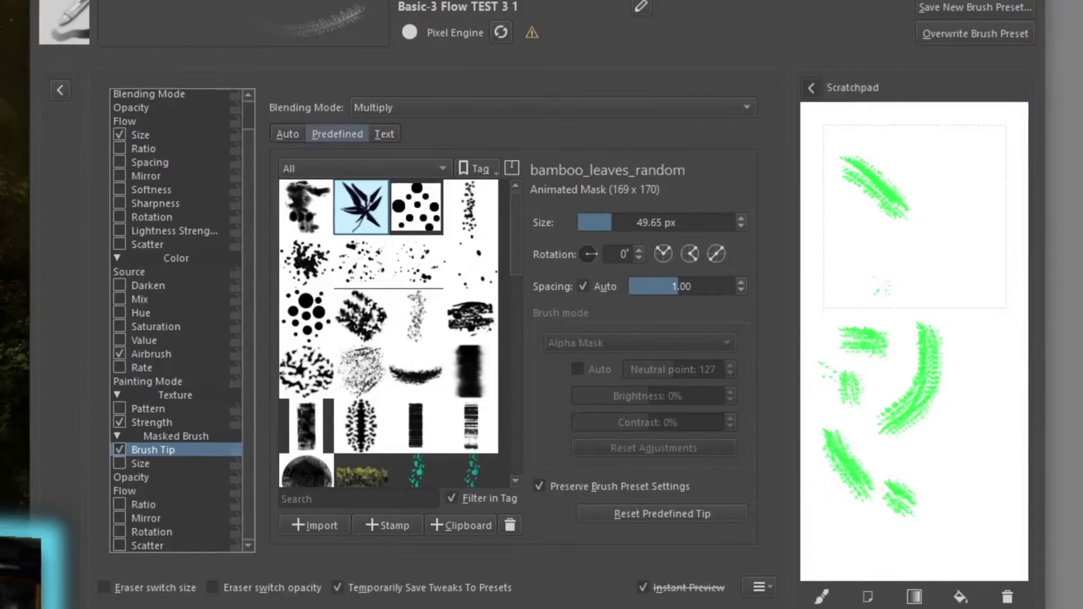
# - Use bristles_circle_variable as the mask tip and test it with dots and vertical strokes
pyautogui.click(305, 314)
pyautogui.click(960, 232)
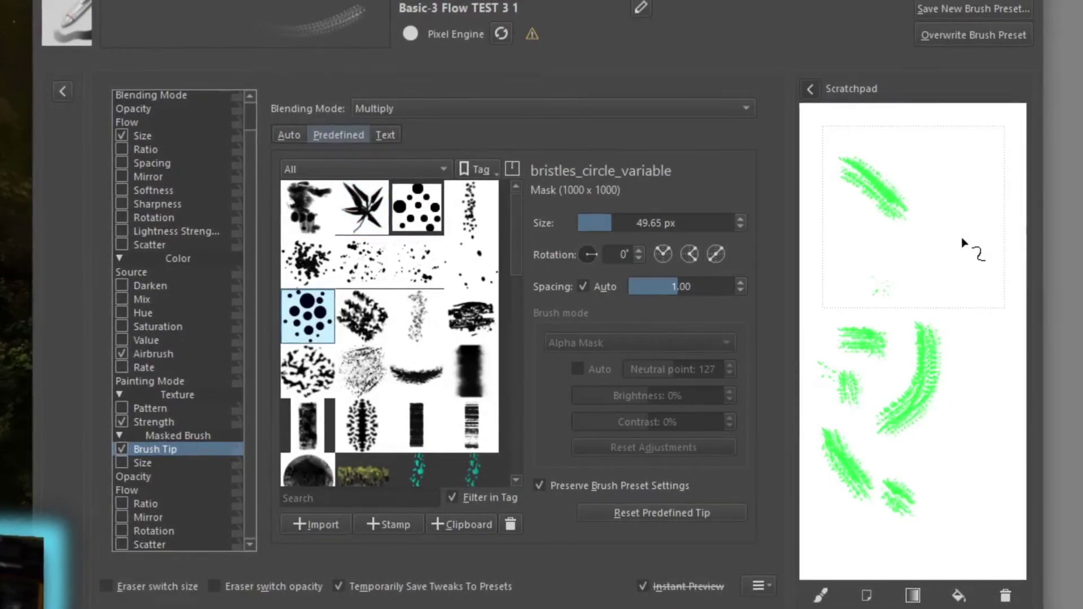
pyautogui.moveTo(979, 282); pyautogui.dragTo(983, 366)
pyautogui.moveTo(993, 417)
pyautogui.mouseDown()
pyautogui.moveTo(964, 438)
pyautogui.moveTo(956, 469)
pyautogui.moveTo(991, 507)
pyautogui.mouseUp()
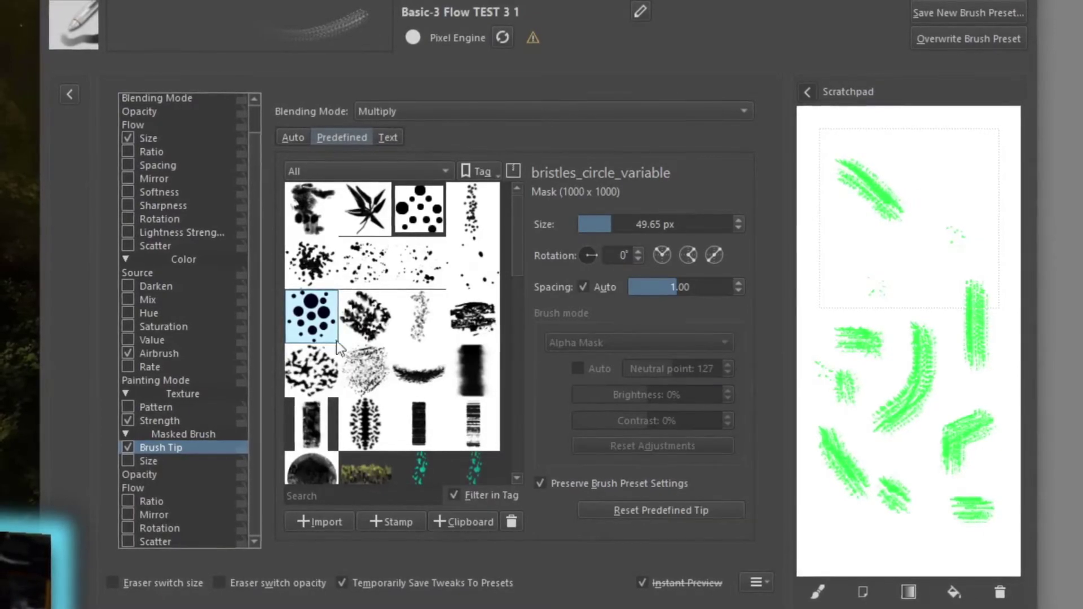
pyautogui.moveTo(306, 198)
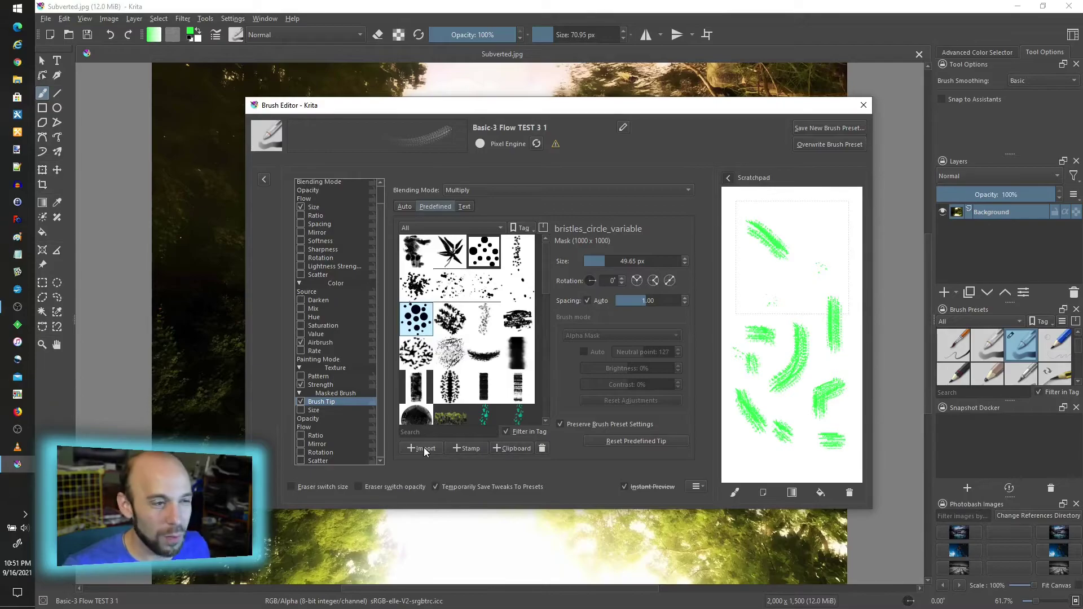
pyautogui.moveTo(508, 373)
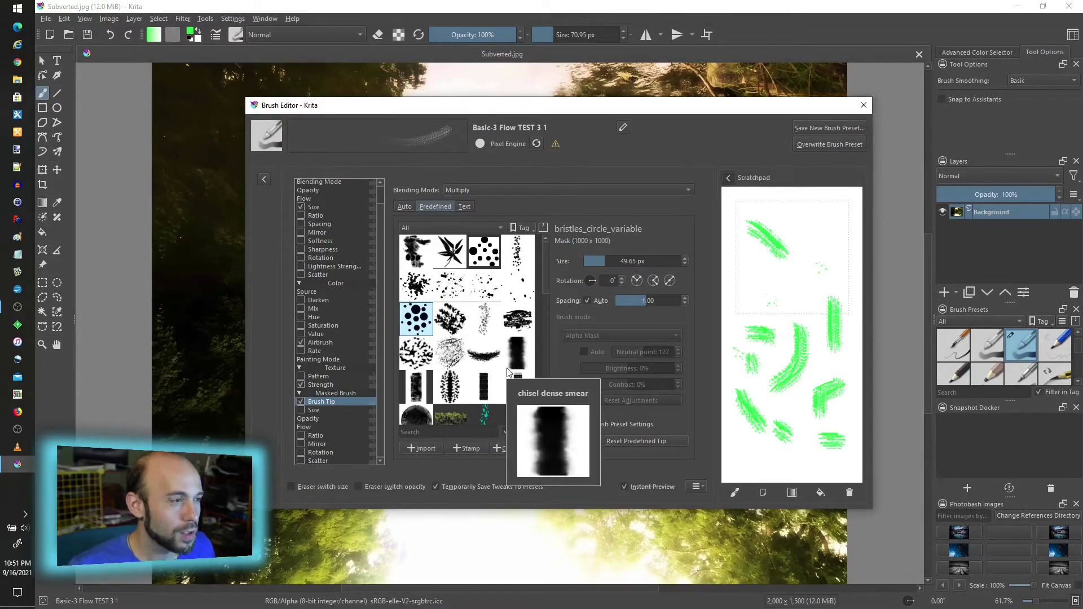
pyautogui.moveTo(474, 360)
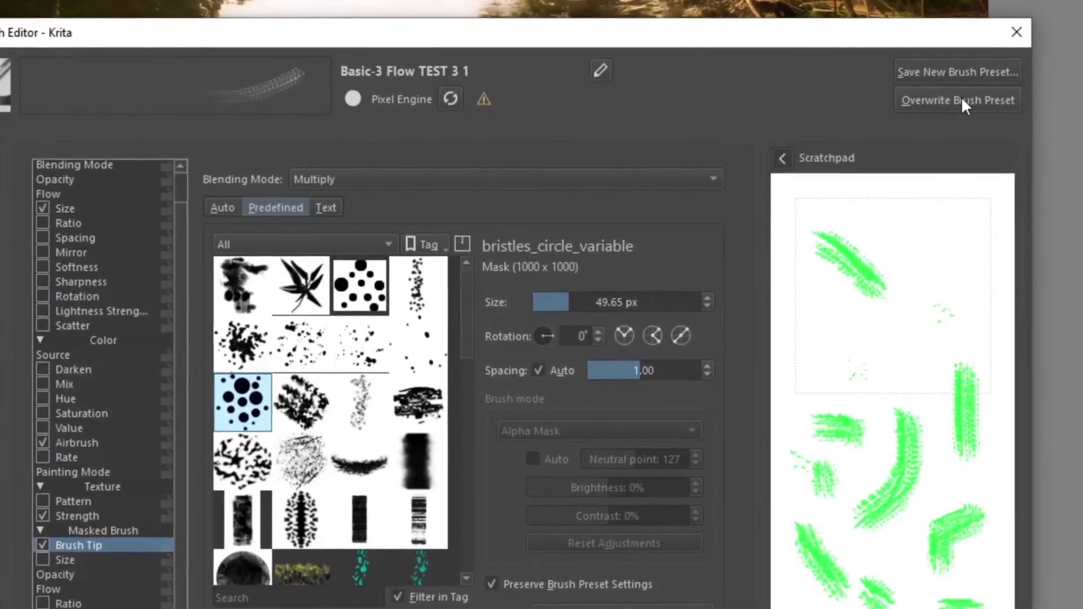
# - Overwrite the Basic-3 Flow TEST 3 1 preset with the new settings, saved as Basic-3_Flow_TEST 3_1
pyautogui.click(963, 100)
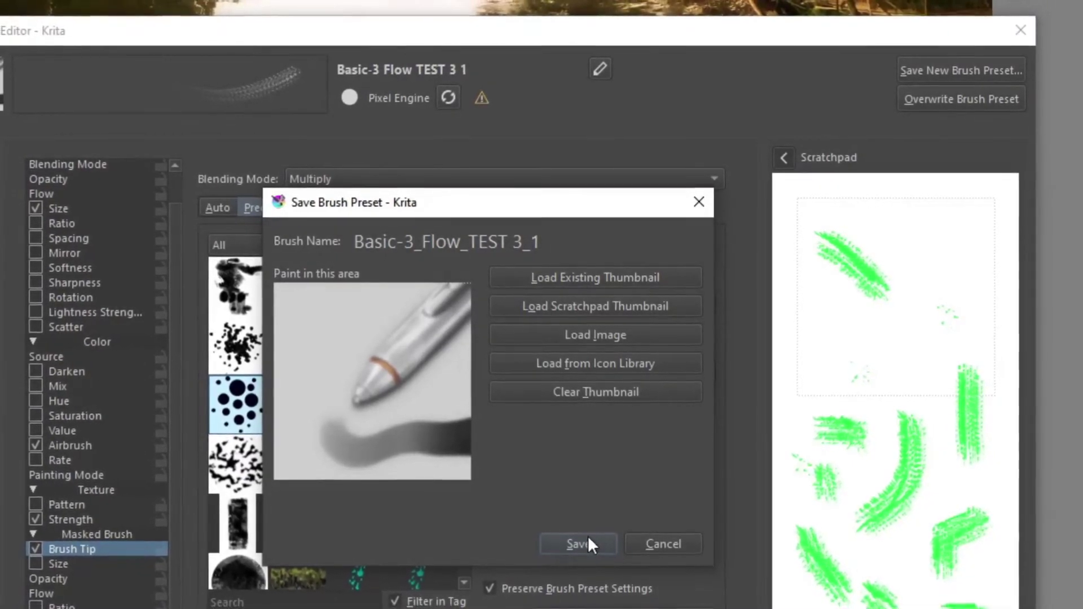
pyautogui.click(587, 543)
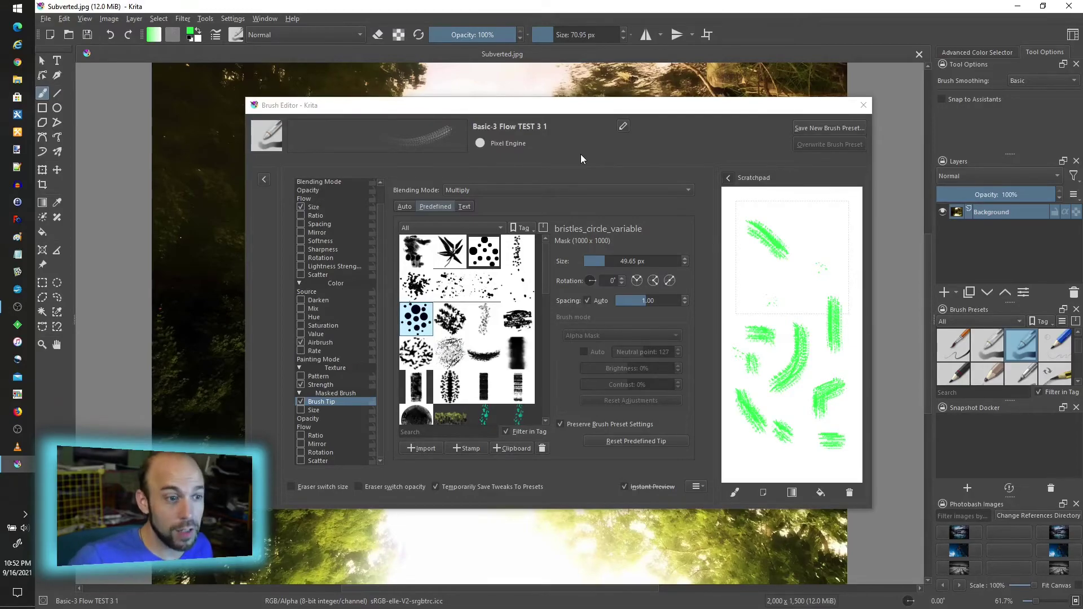
# - Set the brush to about 637 px and paint green strokes across the Subverted.jpg photo
pyautogui.click(863, 105)
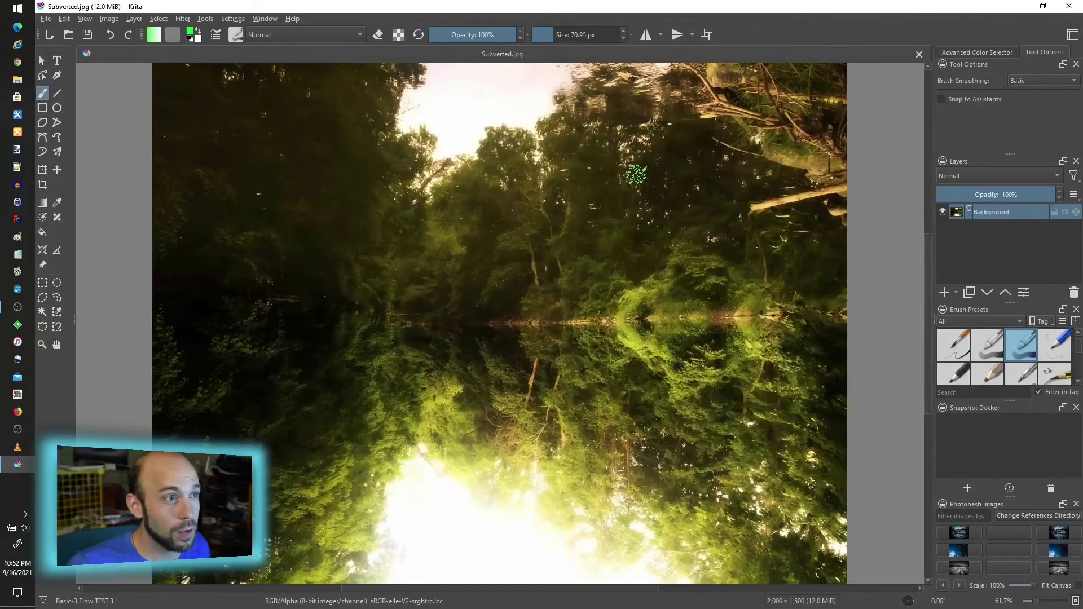
pyautogui.moveTo(555, 37); pyautogui.dragTo(575, 35)
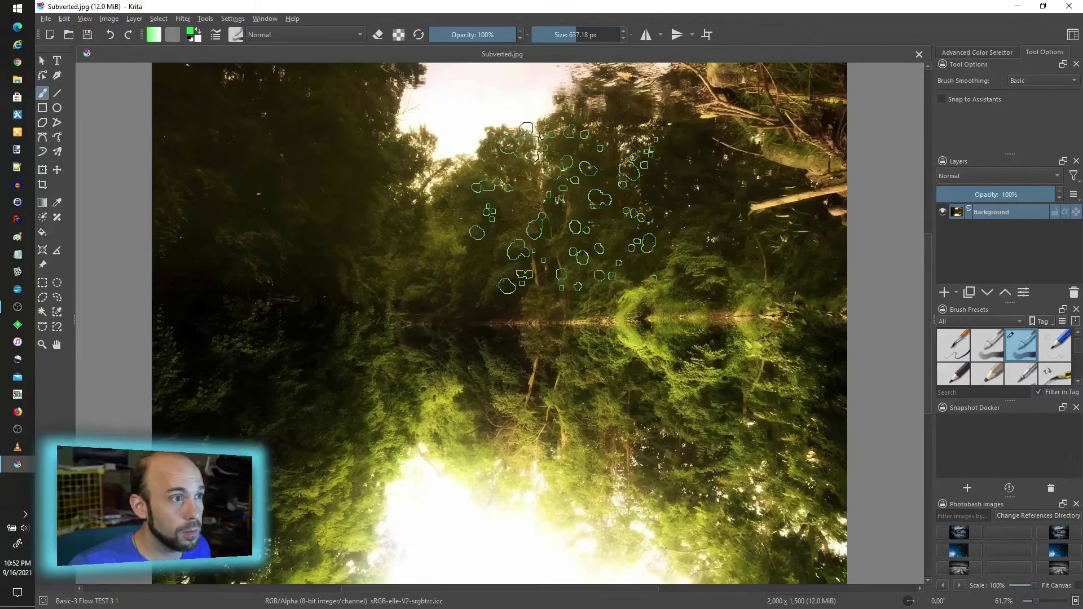
pyautogui.moveTo(564, 226)
pyautogui.mouseDown()
pyautogui.moveTo(488, 305)
pyautogui.moveTo(550, 373)
pyautogui.moveTo(623, 403)
pyautogui.mouseUp()
pyautogui.moveTo(265, 260); pyautogui.dragTo(316, 316)
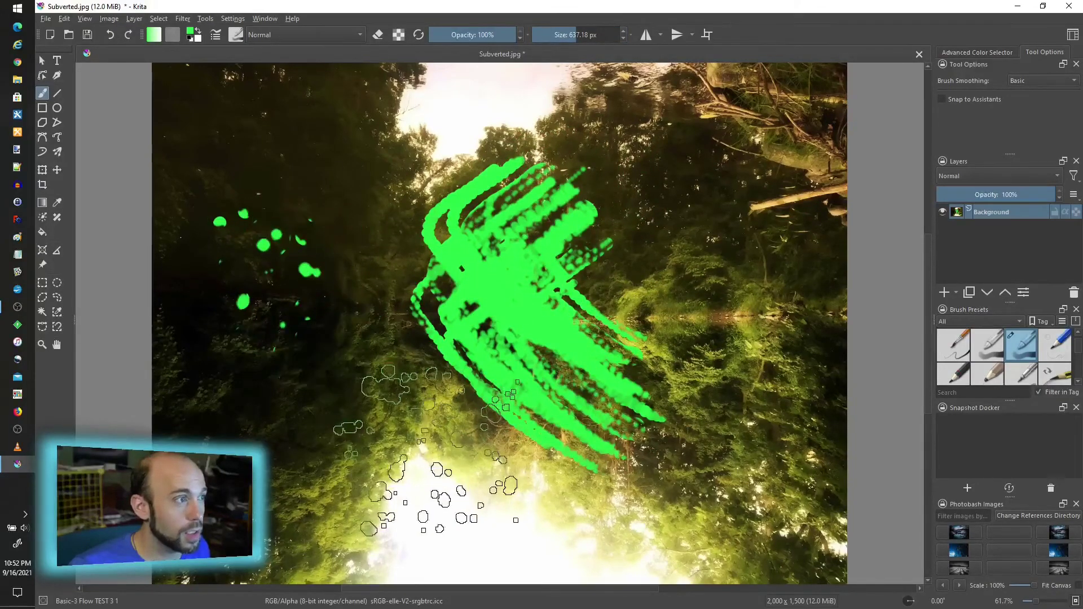
pyautogui.moveTo(395, 350)
pyautogui.mouseDown()
pyautogui.moveTo(293, 383)
pyautogui.moveTo(338, 463)
pyautogui.mouseUp()
pyautogui.moveTo(601, 313)
pyautogui.mouseDown()
pyautogui.moveTo(648, 251)
pyautogui.moveTo(700, 279)
pyautogui.moveTo(699, 256)
pyautogui.mouseUp()
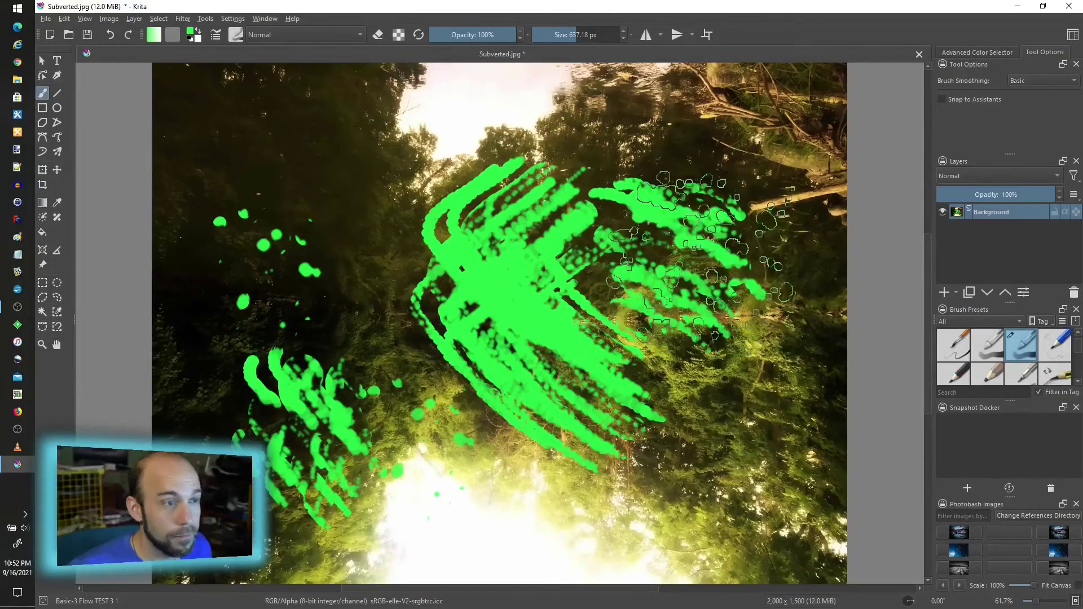